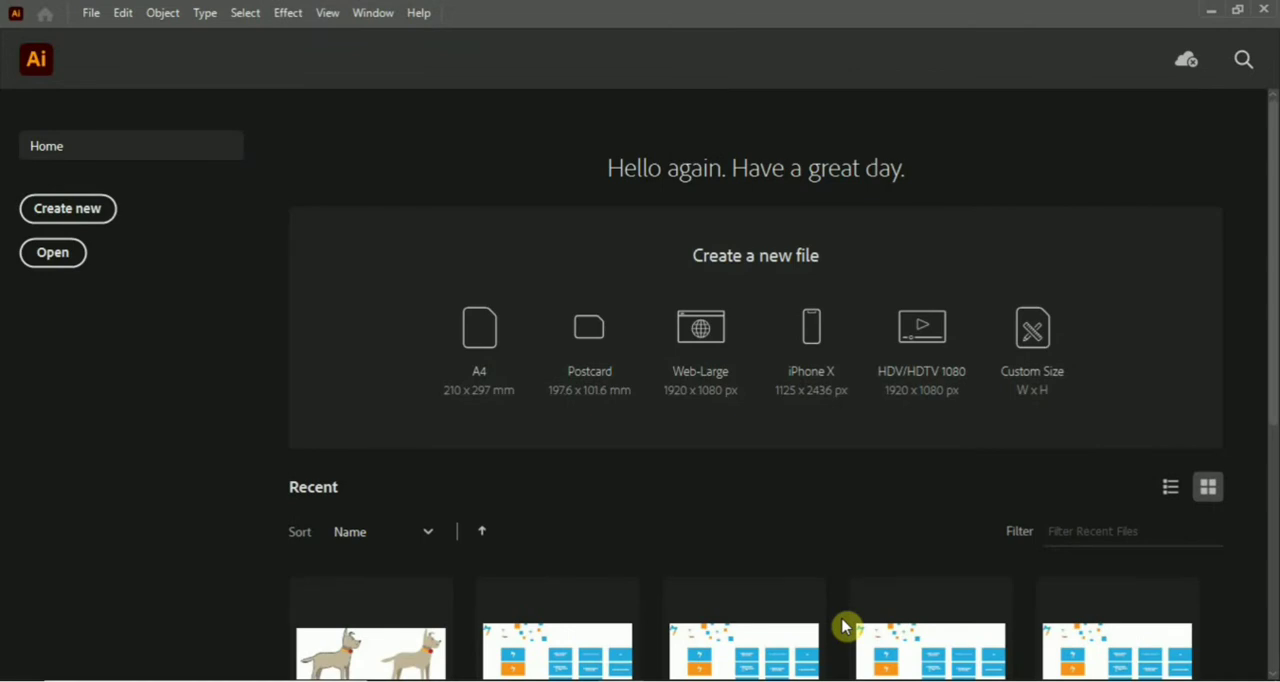
Create a new A4 portrait document in millimetres named "Mirror Mirror".
{"action": "left_click", "coordinate": [90, 217]}
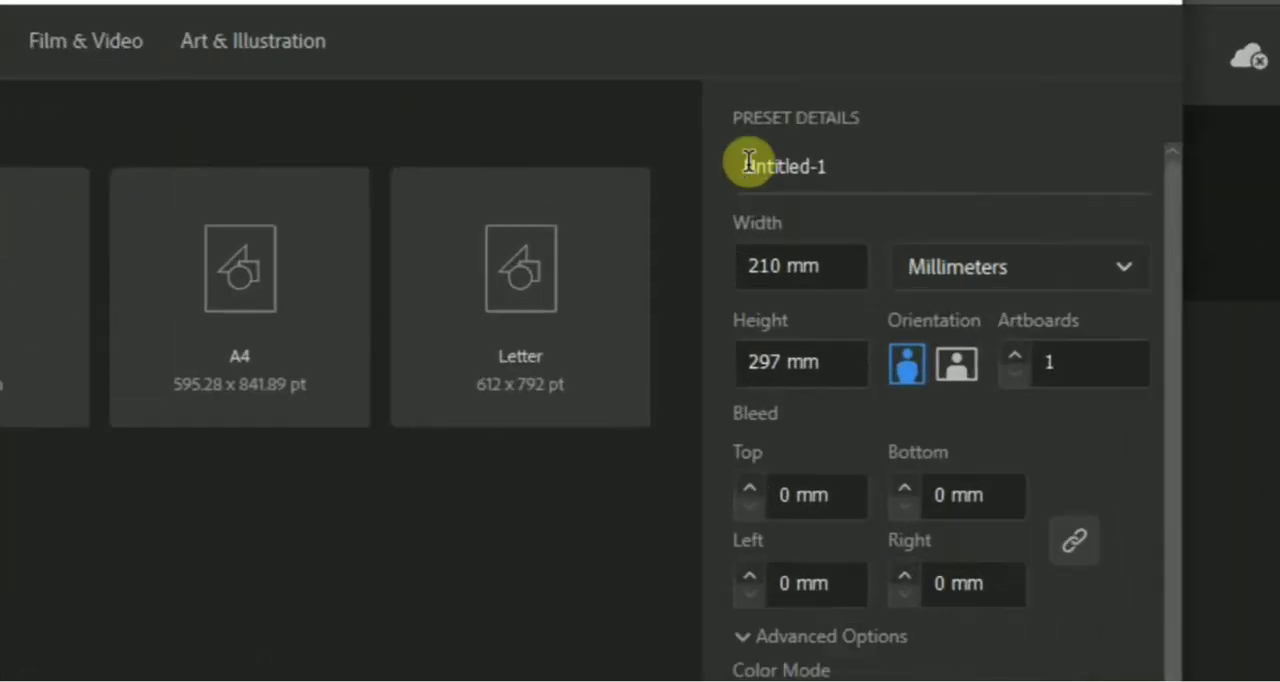
{"action": "left_click_drag", "start_coordinate": [884, 124], "coordinate": [968, 122]}
{"action": "type", "text": "Mirro"}
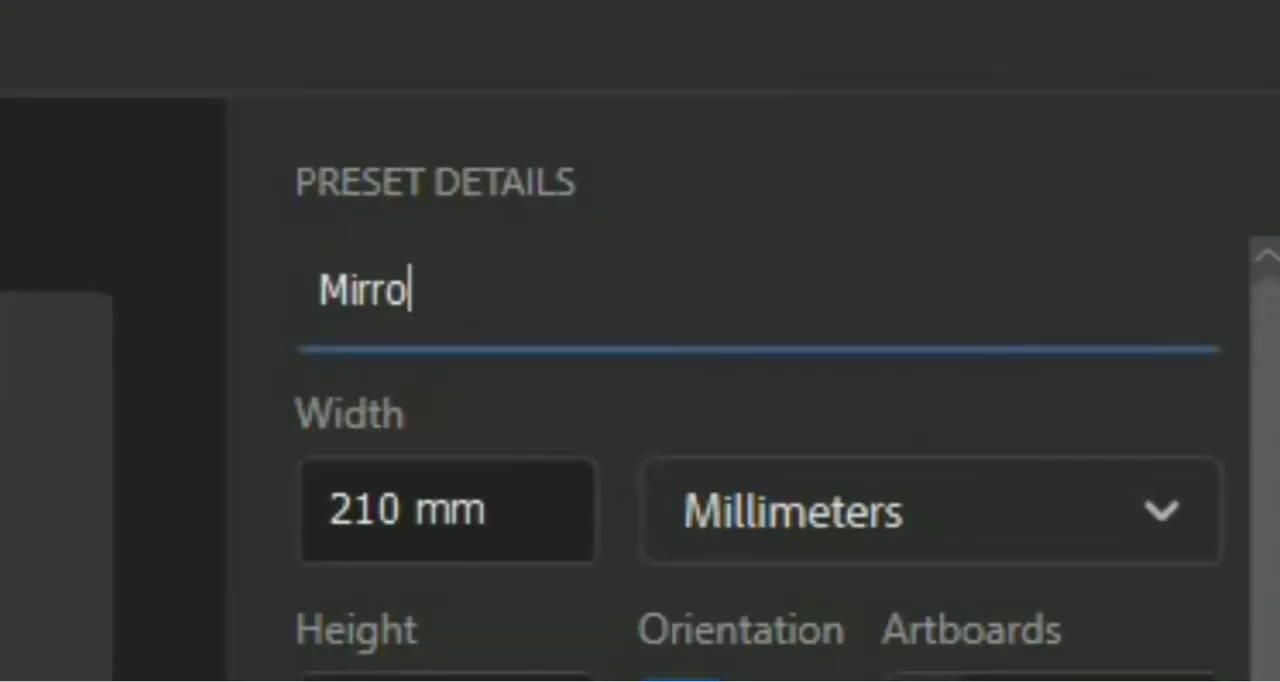
{"action": "type", "text": "r Mirror"}
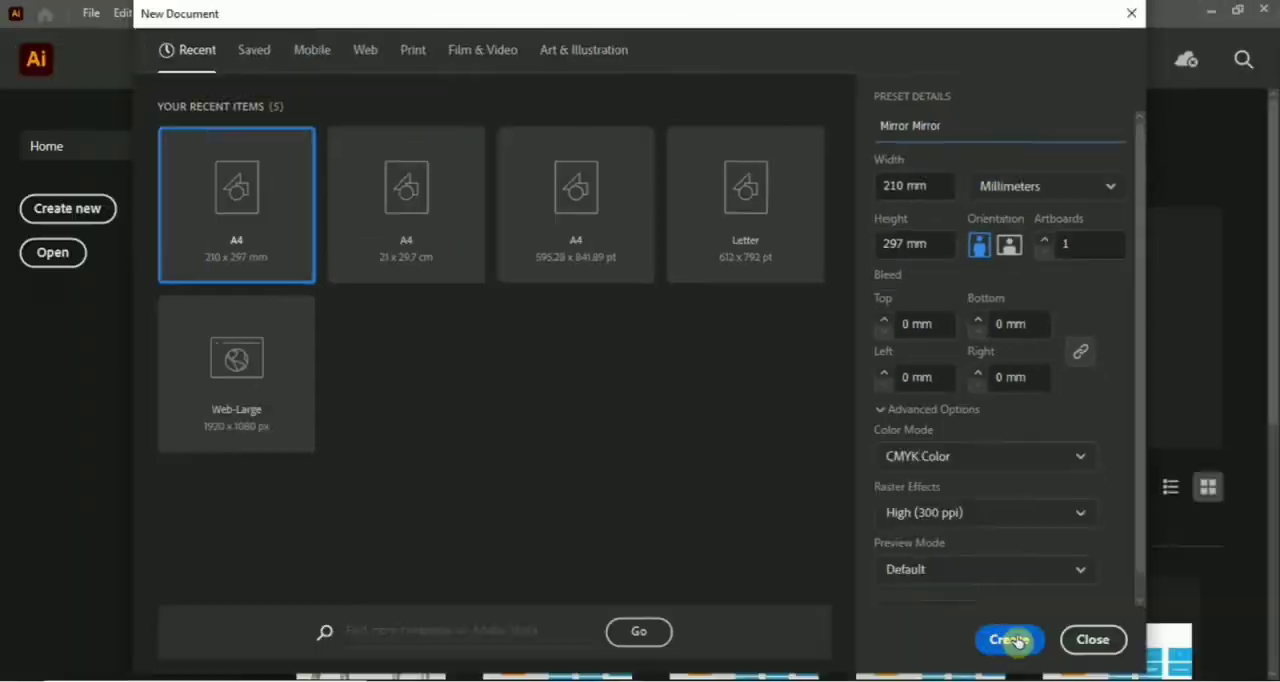
{"action": "left_click", "coordinate": [1008, 639]}
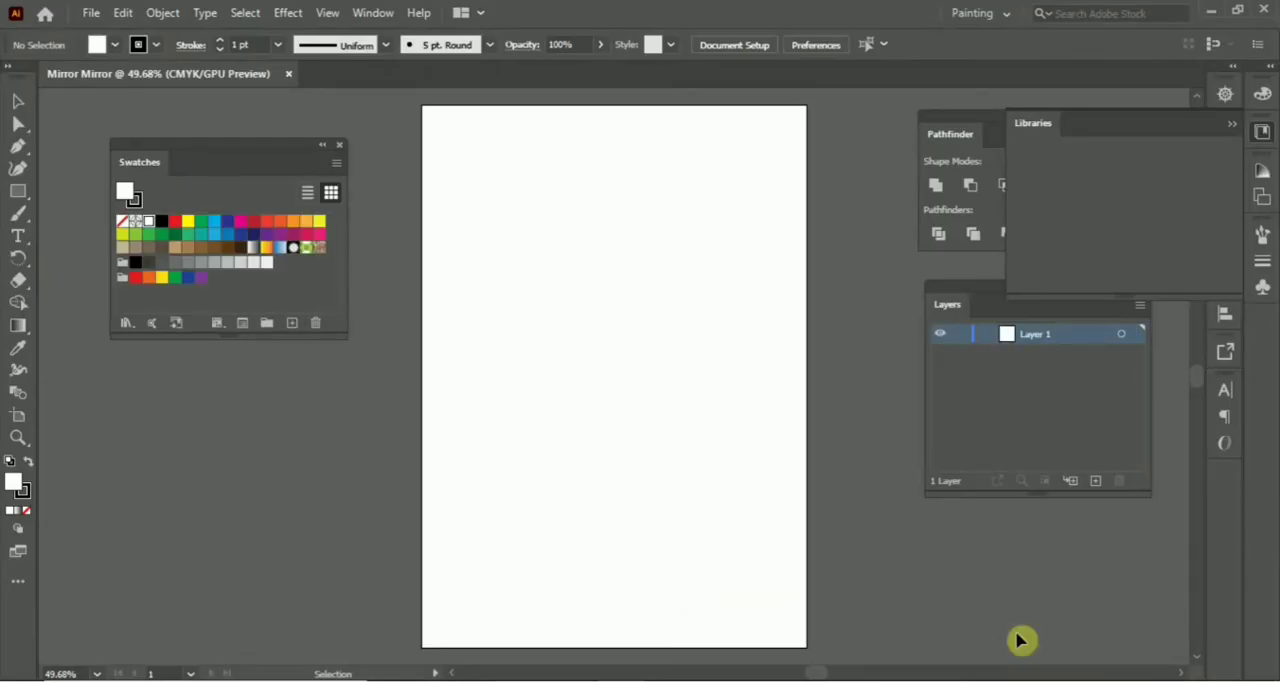
Name the layer "Mirrored" and draw an unfilled, black-stroked rectangle covering the whole artboard on it, clearing the Libraries panel away.
{"action": "left_click", "coordinate": [1226, 128]}
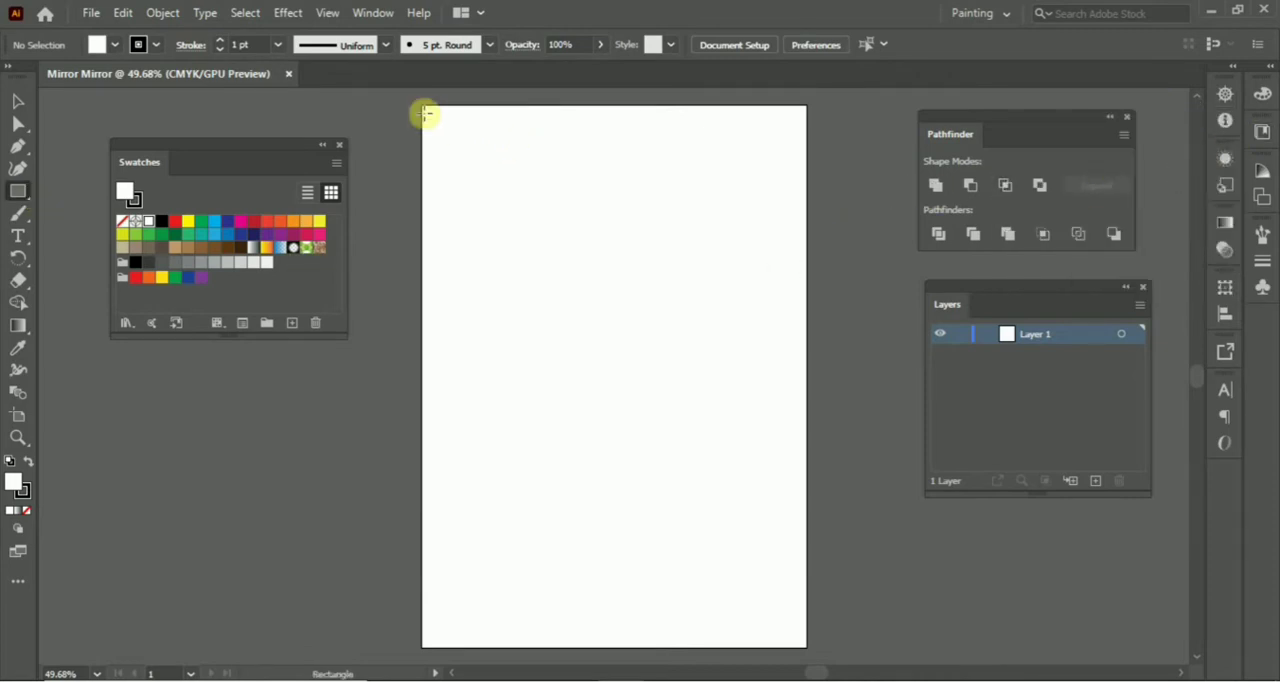
{"action": "left_click_drag", "start_coordinate": [423, 106], "coordinate": [806, 647]}
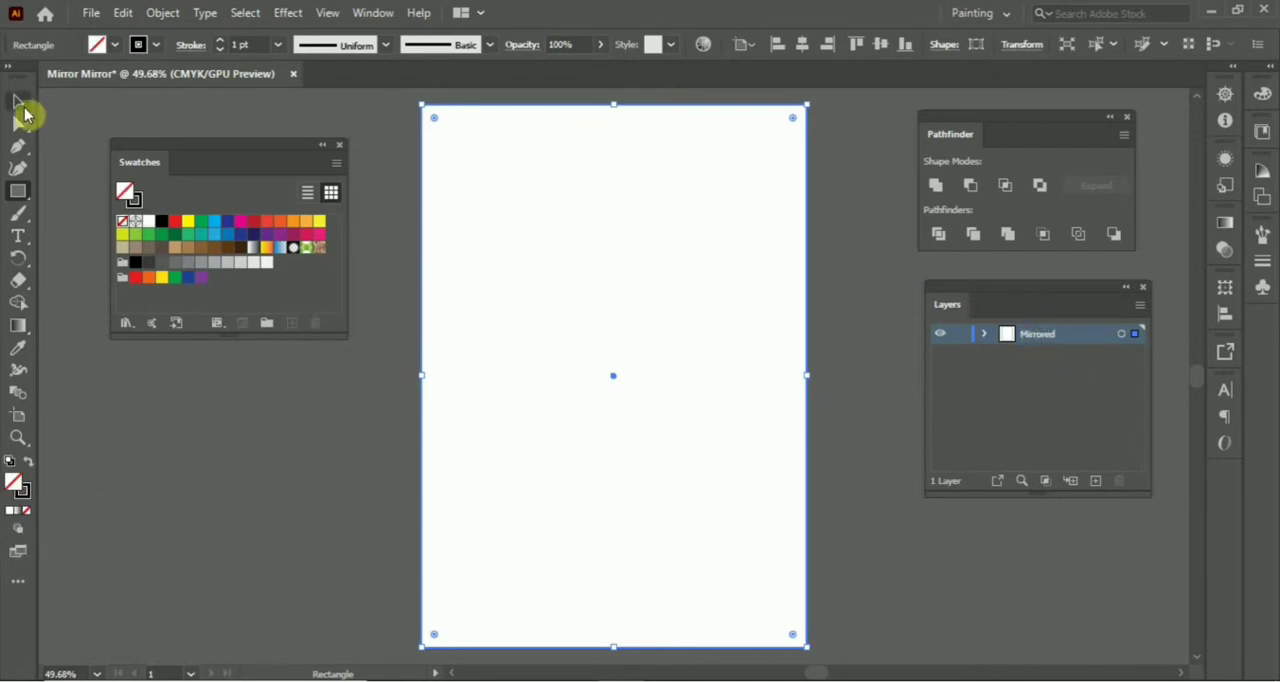
{"action": "left_click", "coordinate": [19, 102]}
{"action": "left_click", "coordinate": [895, 291]}
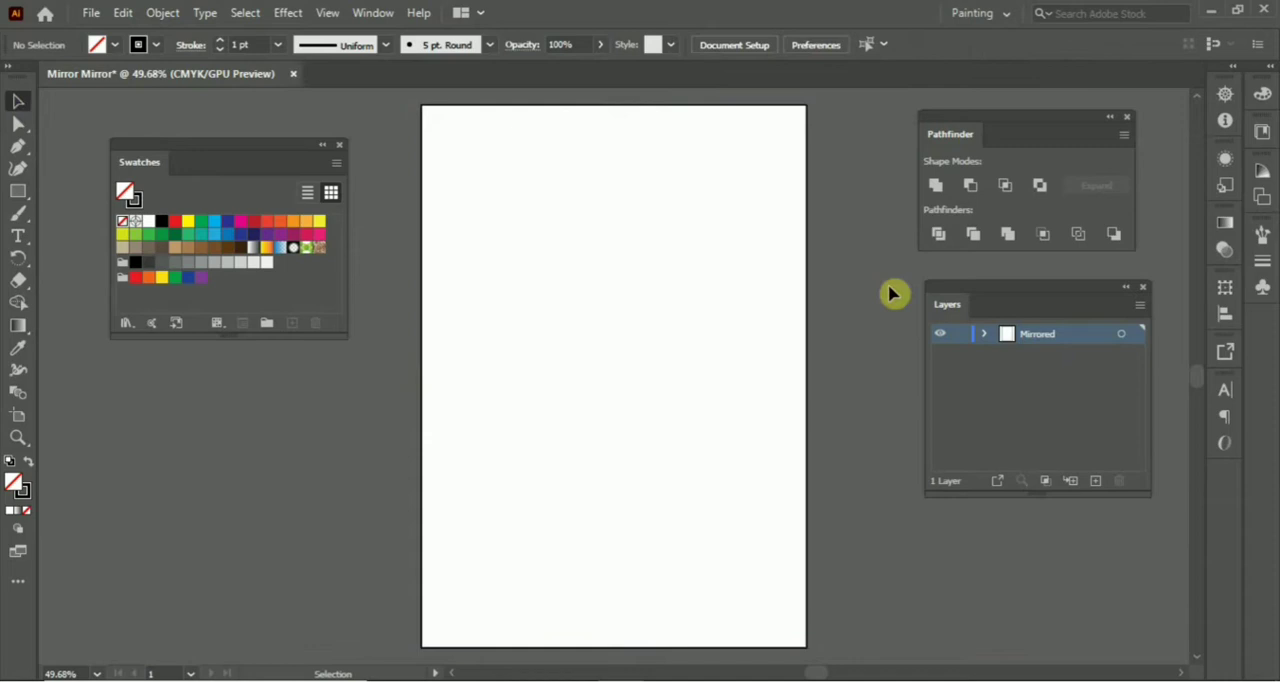
Apply a Transform effect to the whole Mirrored layer with Reflect X enabled and 1 copy.
{"action": "left_click", "coordinate": [1124, 338]}
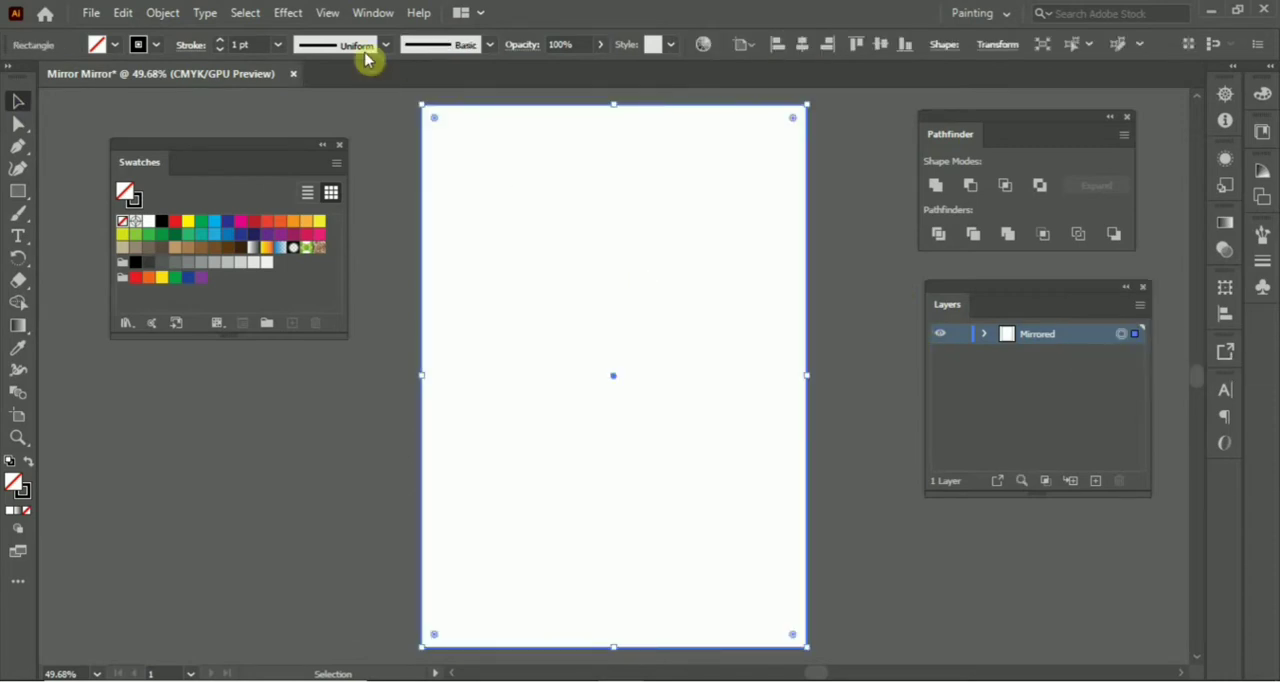
{"action": "left_click", "coordinate": [290, 12]}
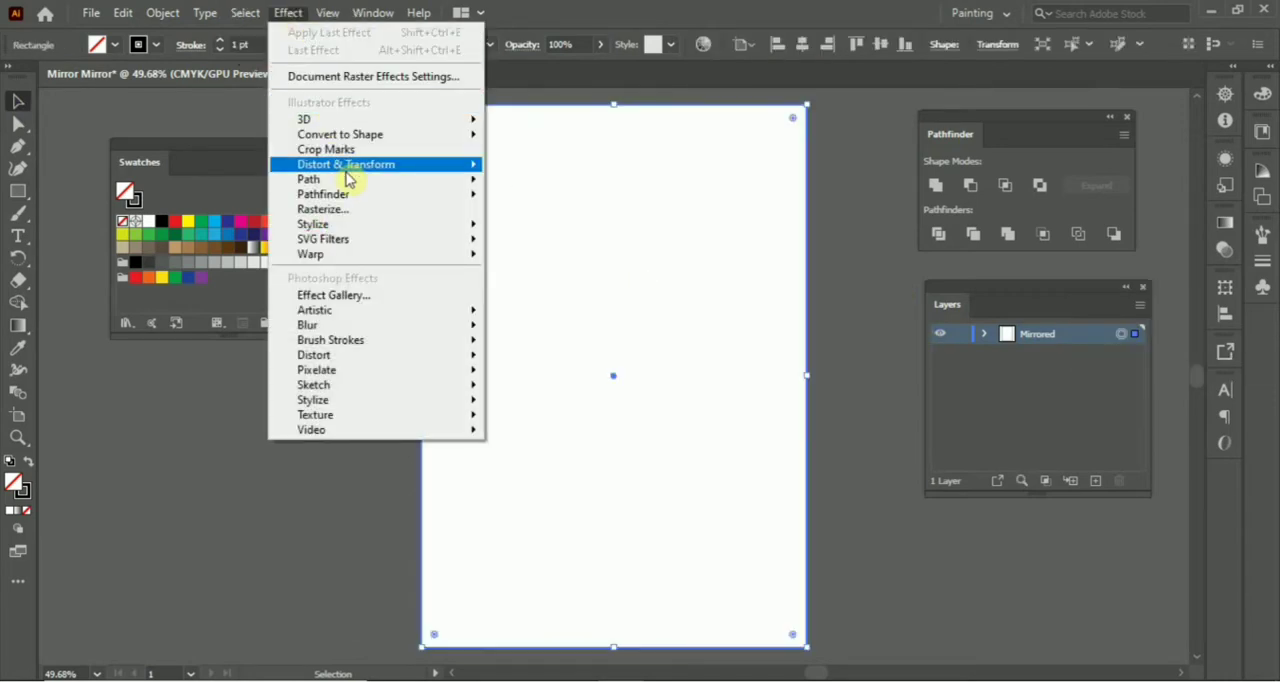
{"action": "mouse_move", "coordinate": [455, 168]}
{"action": "left_click", "coordinate": [545, 228]}
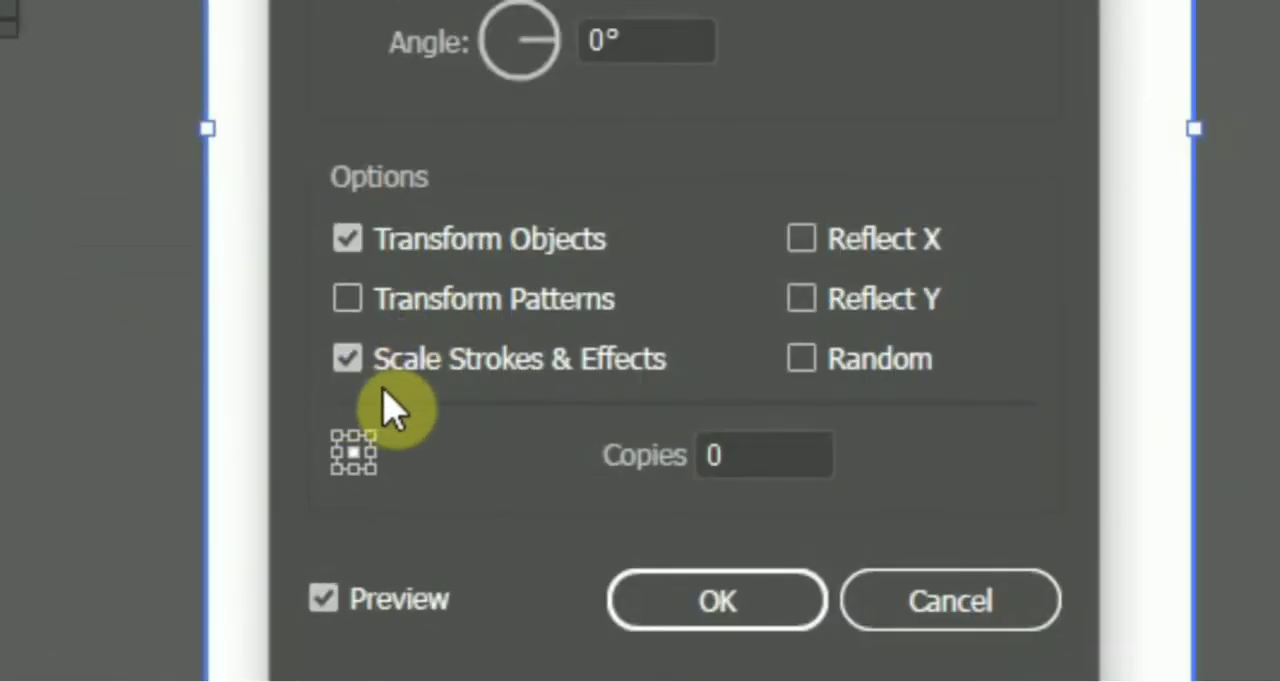
{"action": "left_click", "coordinate": [799, 243]}
{"action": "left_click_drag", "start_coordinate": [740, 466], "coordinate": [671, 438]}
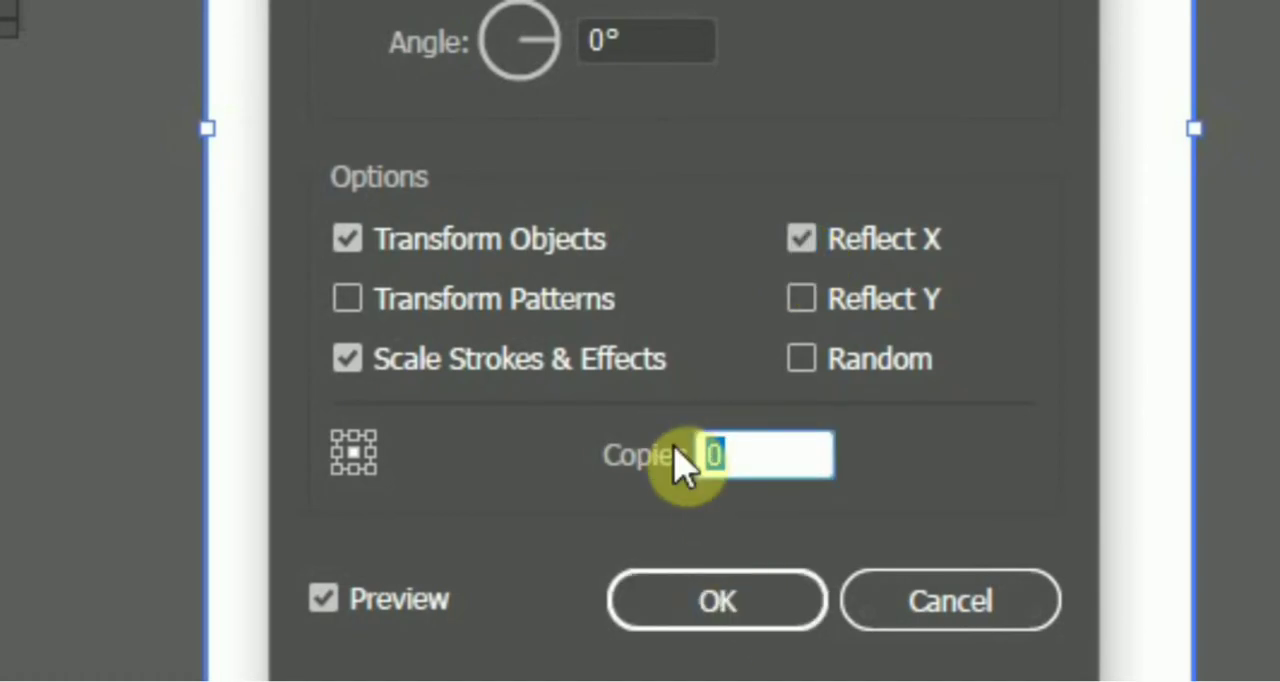
{"action": "type", "text": "1"}
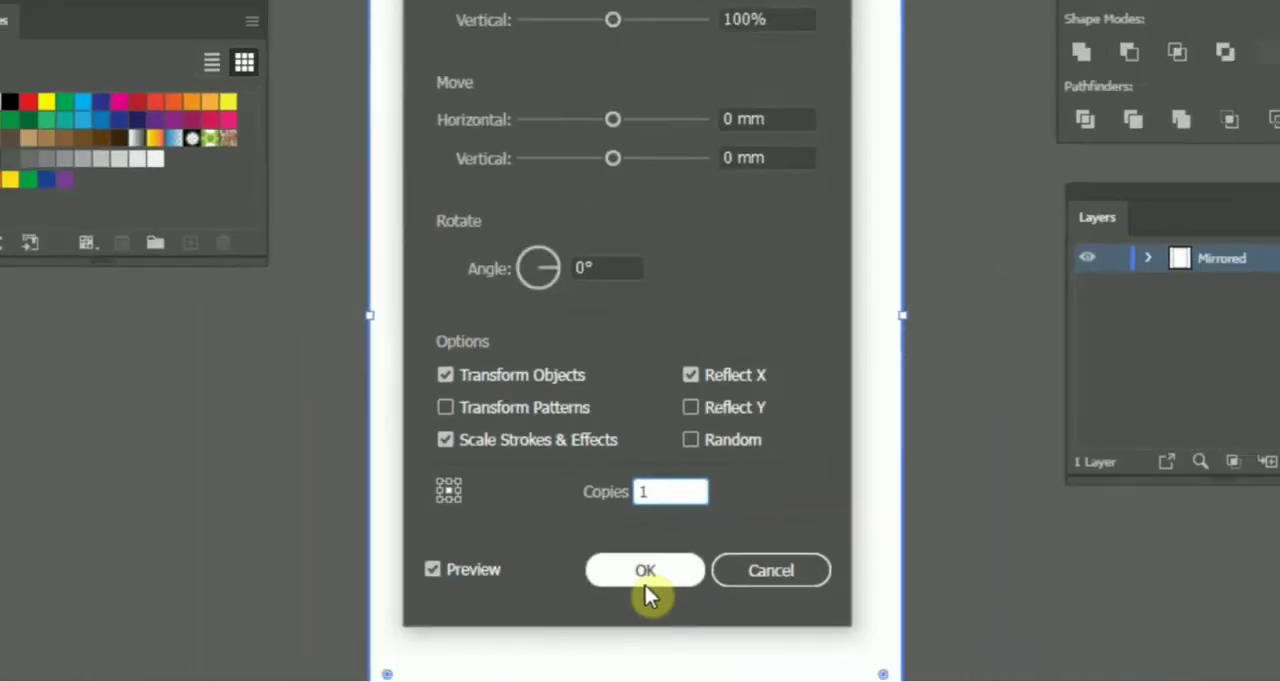
{"action": "left_click", "coordinate": [645, 578]}
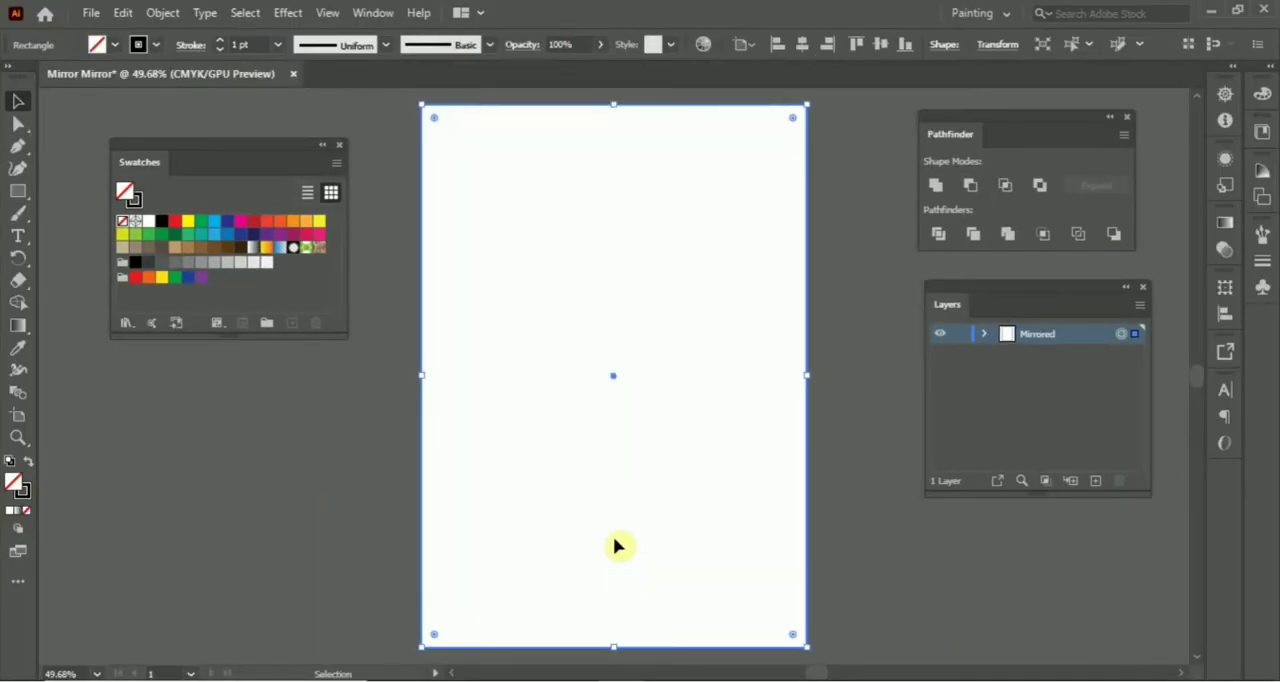
Add a new layer, draw a vertical line down the artboard's centre on it, and lock that layer.
{"action": "left_click", "coordinate": [1097, 484]}
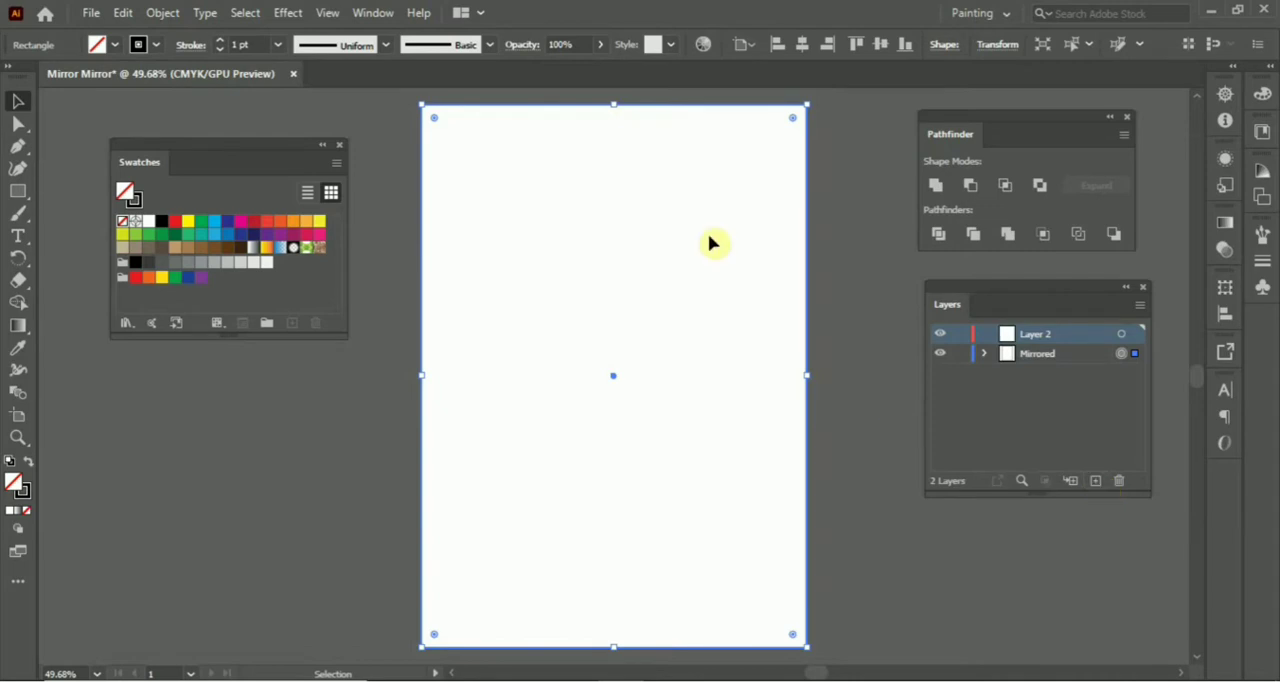
{"action": "left_click_drag", "start_coordinate": [30, 192], "coordinate": [108, 283]}
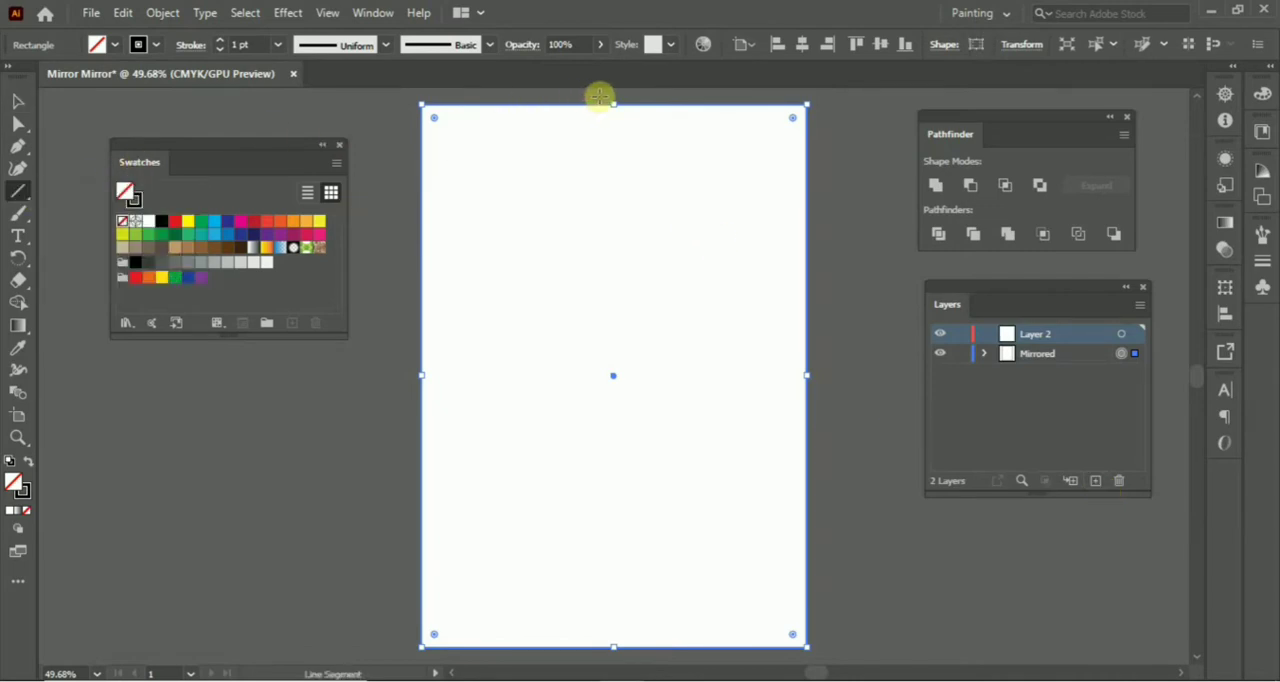
{"action": "mouse_move", "coordinate": [614, 92]}
{"action": "left_mouse_down"}
{"action": "mouse_move", "coordinate": [597, 600]}
{"action": "mouse_move", "coordinate": [609, 661]}
{"action": "left_mouse_up"}
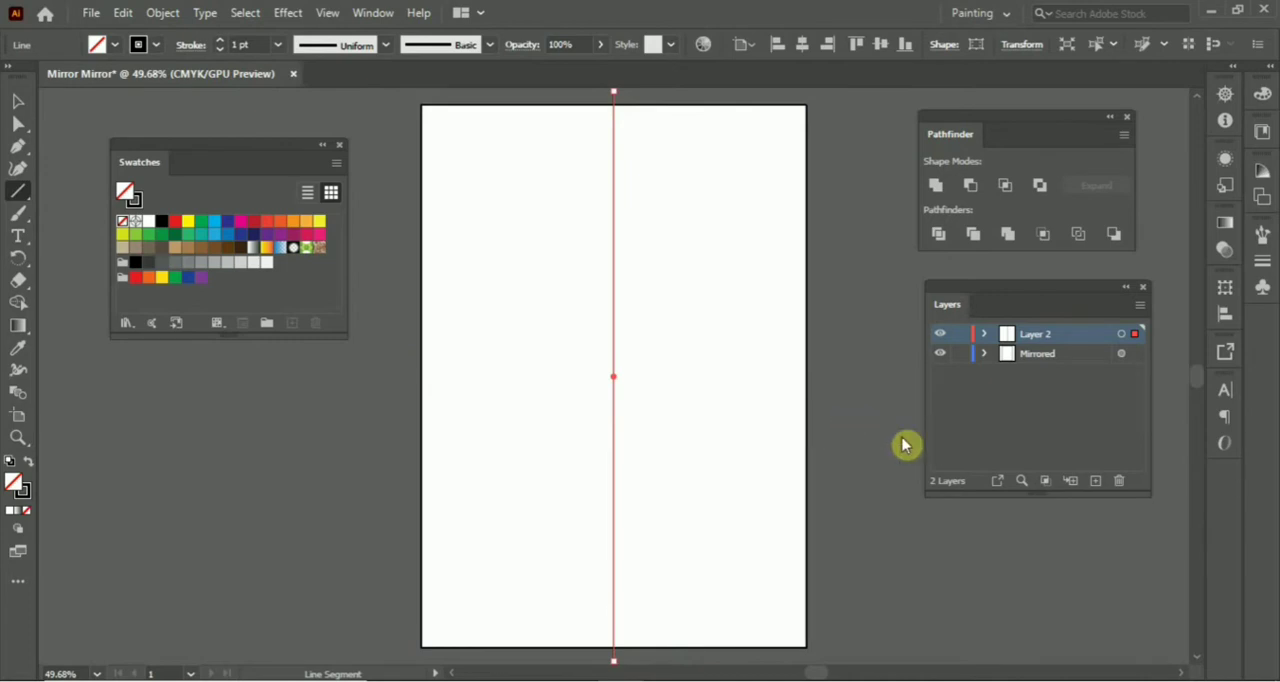
{"action": "left_click", "coordinate": [958, 335]}
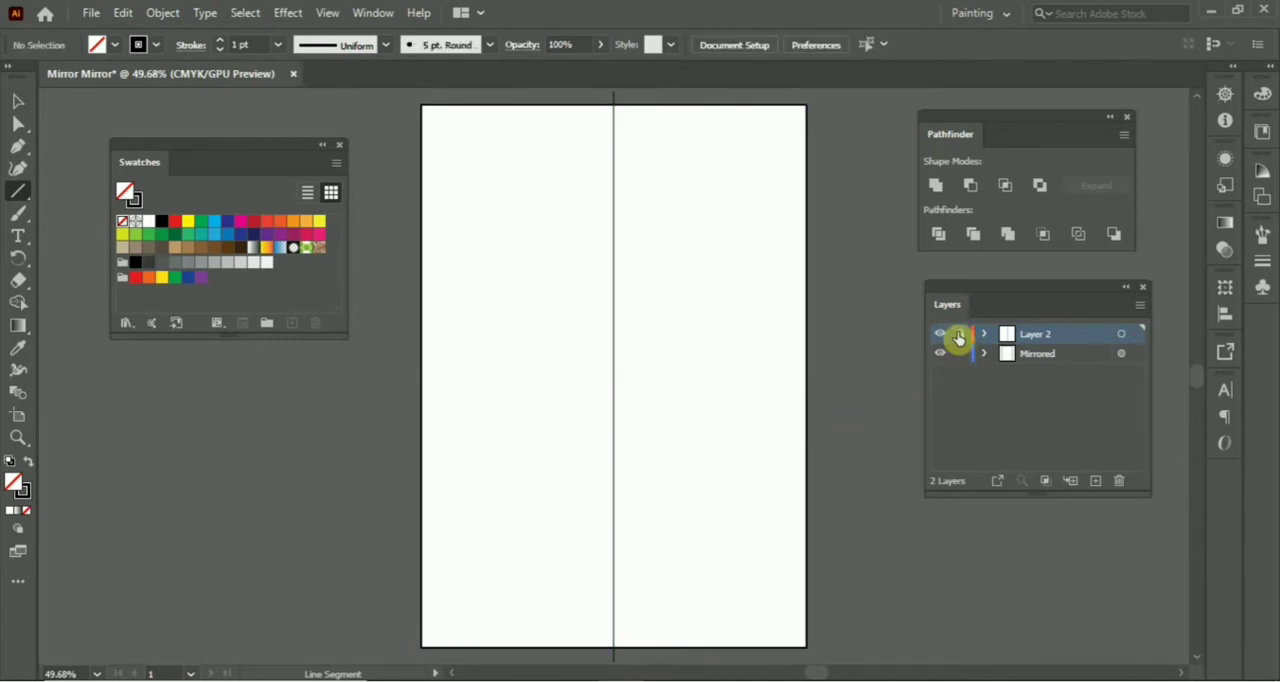
Add a third layer between the locked centre-line layer and Mirrored, and make Mirrored the active layer.
{"action": "left_click", "coordinate": [1095, 482]}
{"action": "left_click_drag", "start_coordinate": [1057, 341], "coordinate": [1057, 374]}
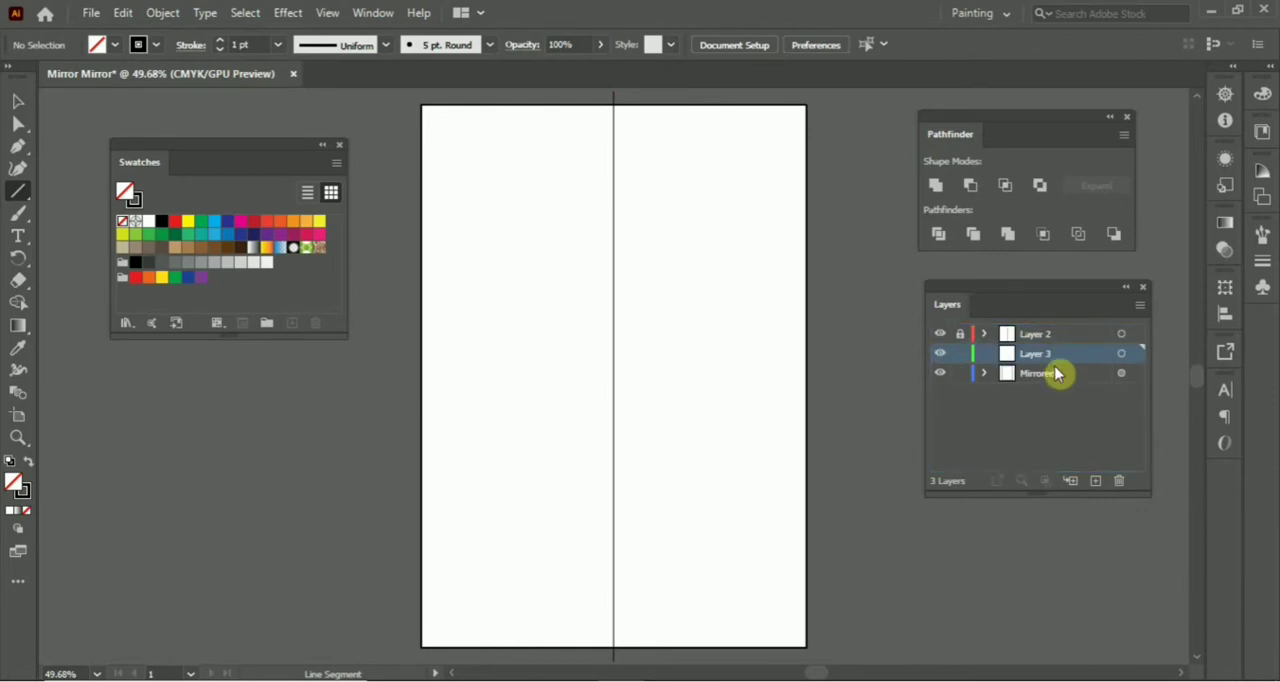
{"action": "left_click", "coordinate": [1045, 378]}
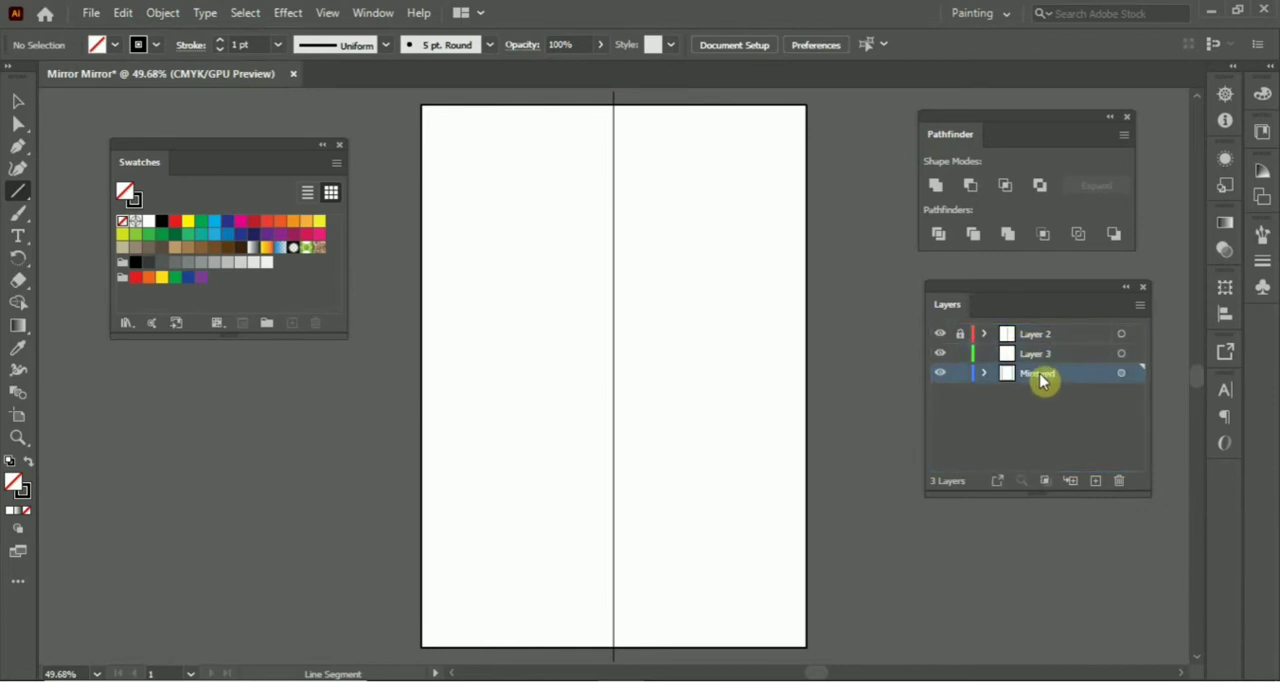
Draw the left half of the outer outline with the Pen tool, from the upper centre line around to the lower centre line.
{"action": "left_click", "coordinate": [20, 148]}
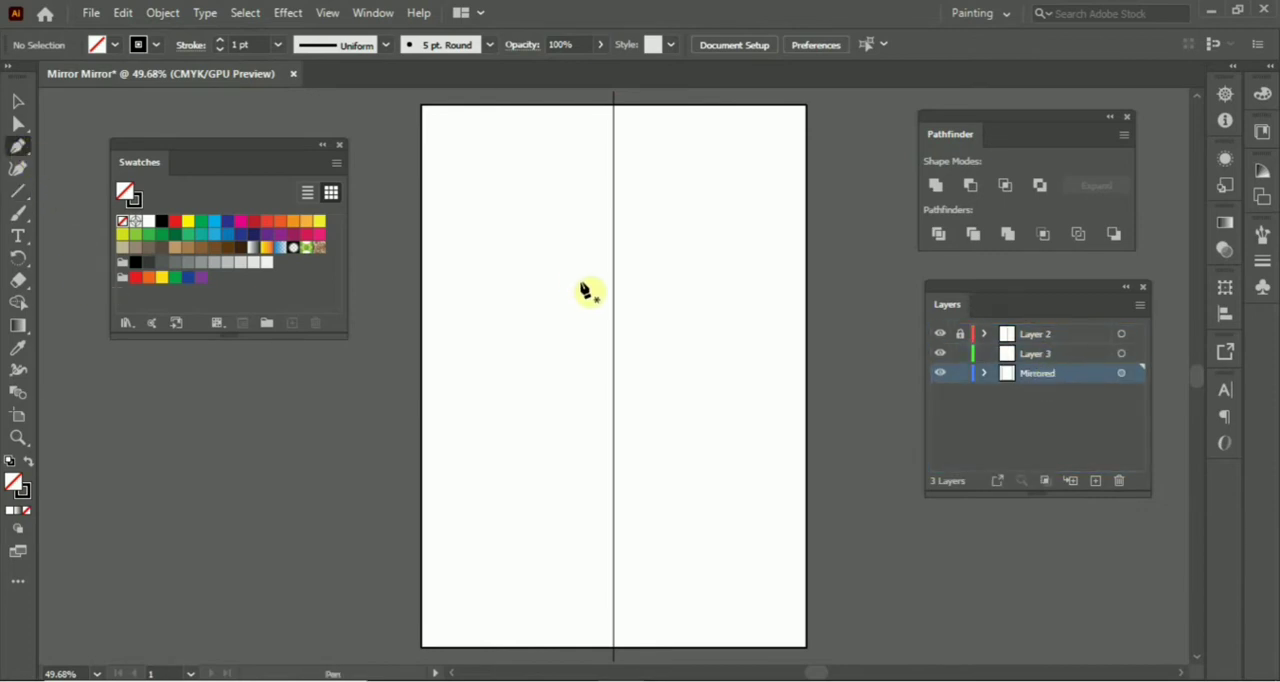
{"action": "key", "text": "ctrl+plus"}
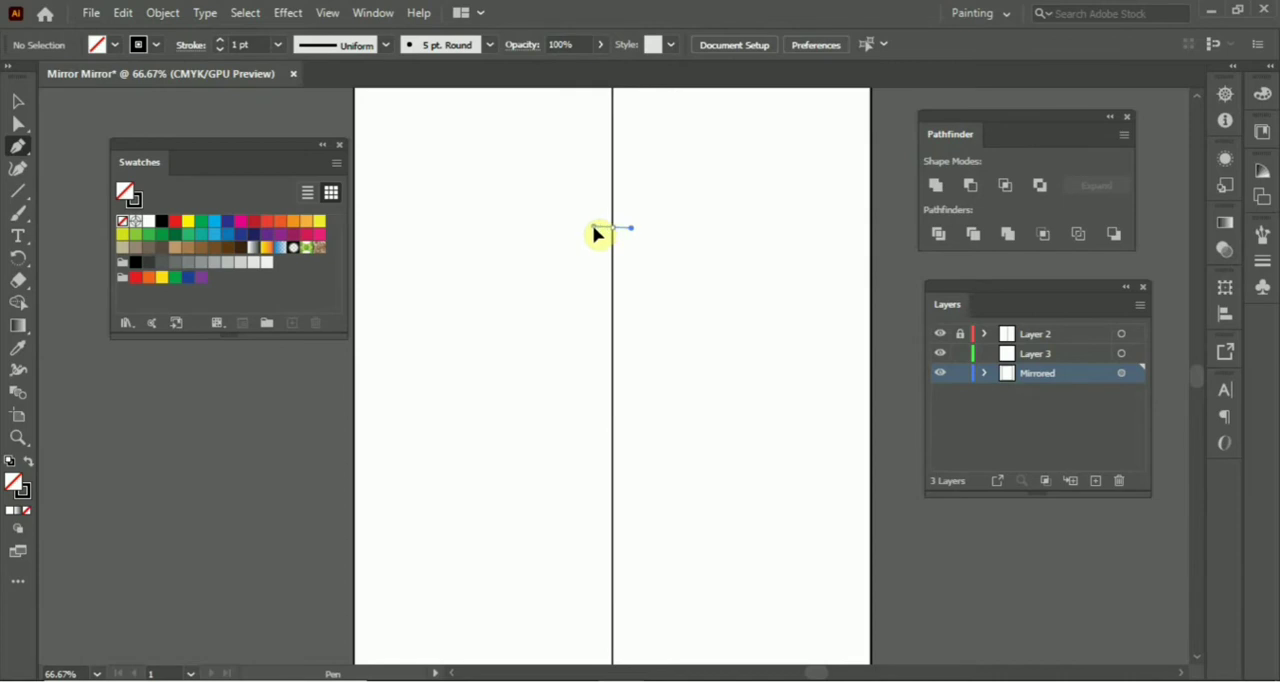
{"action": "left_click_drag", "start_coordinate": [595, 229], "coordinate": [558, 217]}
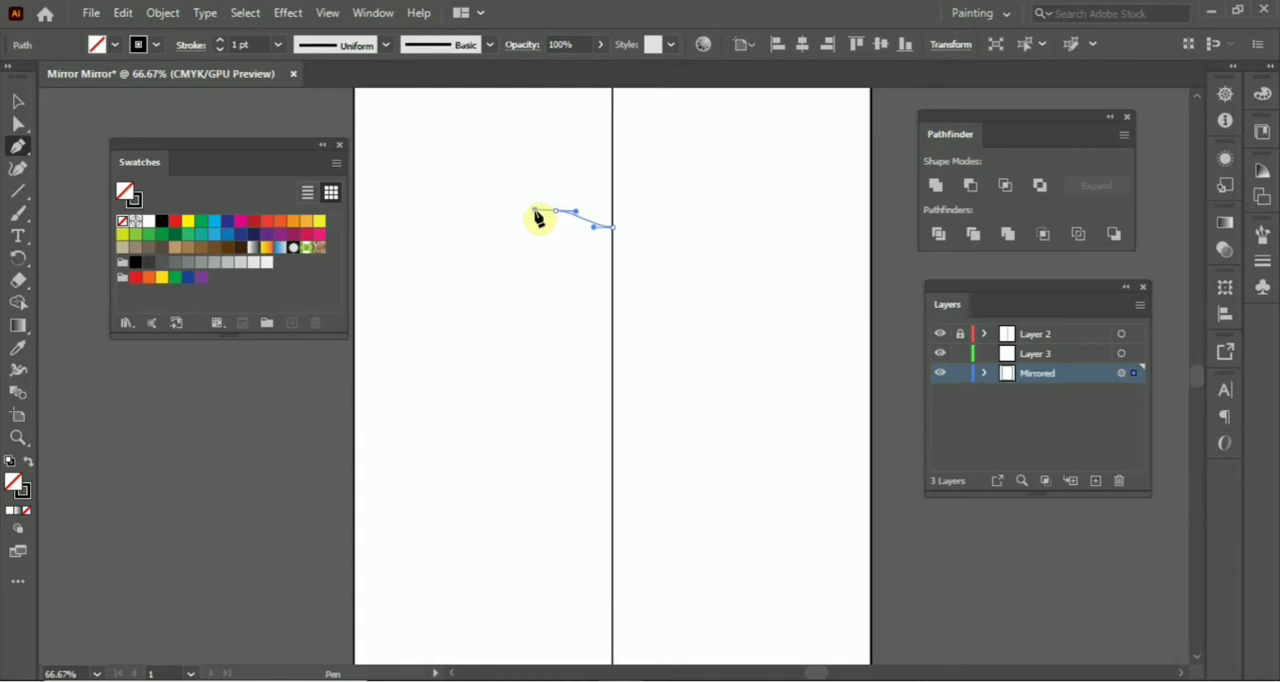
{"action": "left_click_drag", "start_coordinate": [537, 218], "coordinate": [514, 321]}
{"action": "left_click", "coordinate": [511, 319]}
{"action": "left_click", "coordinate": [492, 319]}
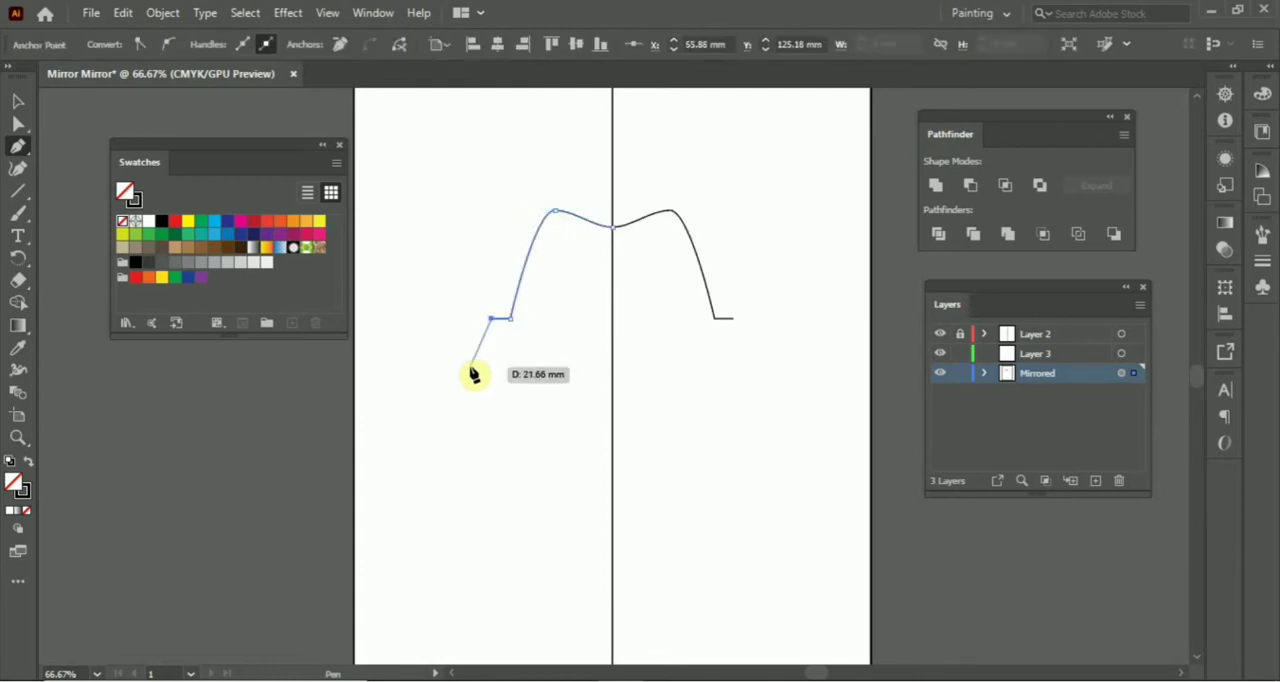
{"action": "left_click", "coordinate": [470, 367]}
{"action": "left_click", "coordinate": [554, 535]}
{"action": "left_click", "coordinate": [612, 535]}
Round the two corners of the outline's left side bulge using Direct Selection.
{"action": "key", "text": "a"}
{"action": "left_click", "coordinate": [470, 367]}
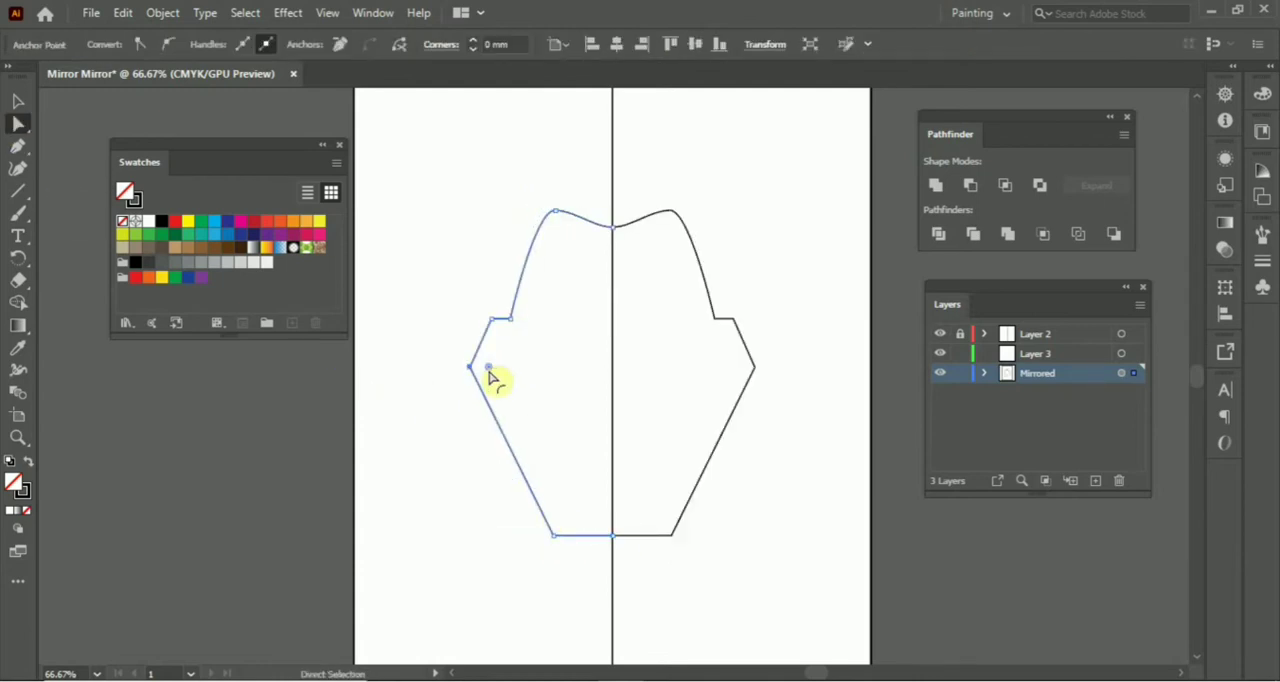
{"action": "left_click", "coordinate": [492, 319]}
{"action": "left_click_drag", "start_coordinate": [487, 368], "coordinate": [514, 352]}
Rework the outline's upper-left curve, replacing its single smooth anchor with two corner points.
{"action": "left_click_drag", "start_coordinate": [556, 211], "coordinate": [574, 223]}
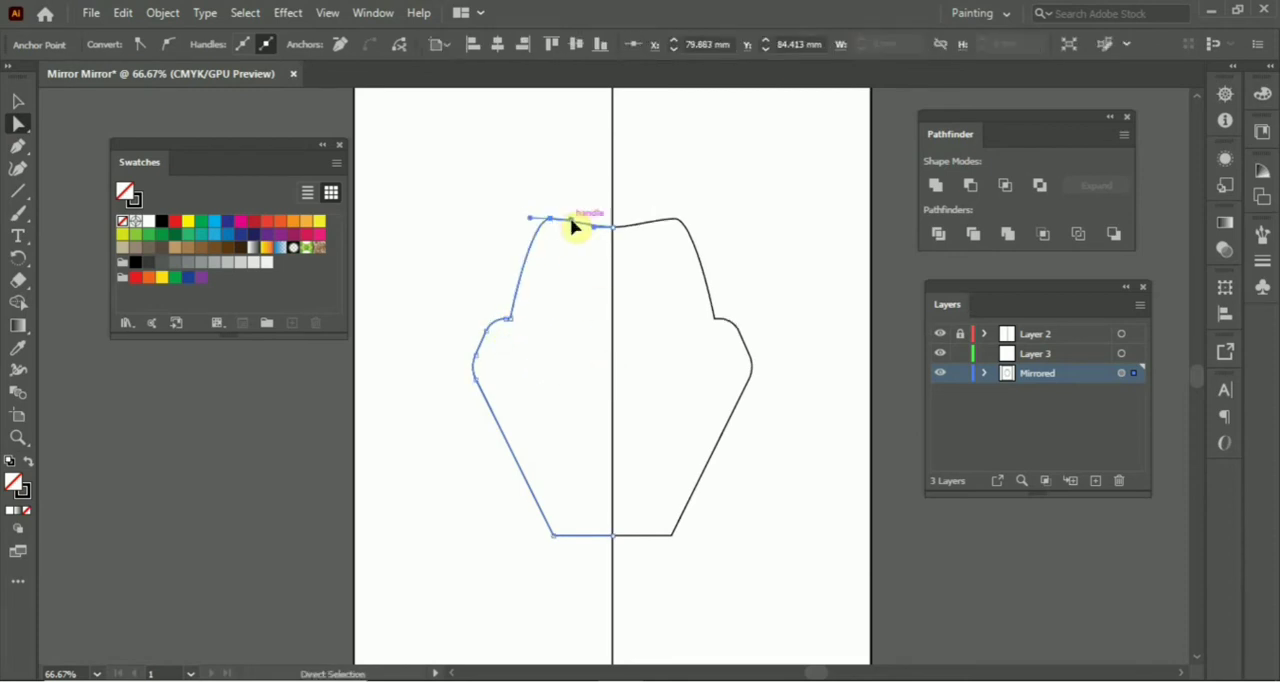
{"action": "key", "text": "p"}
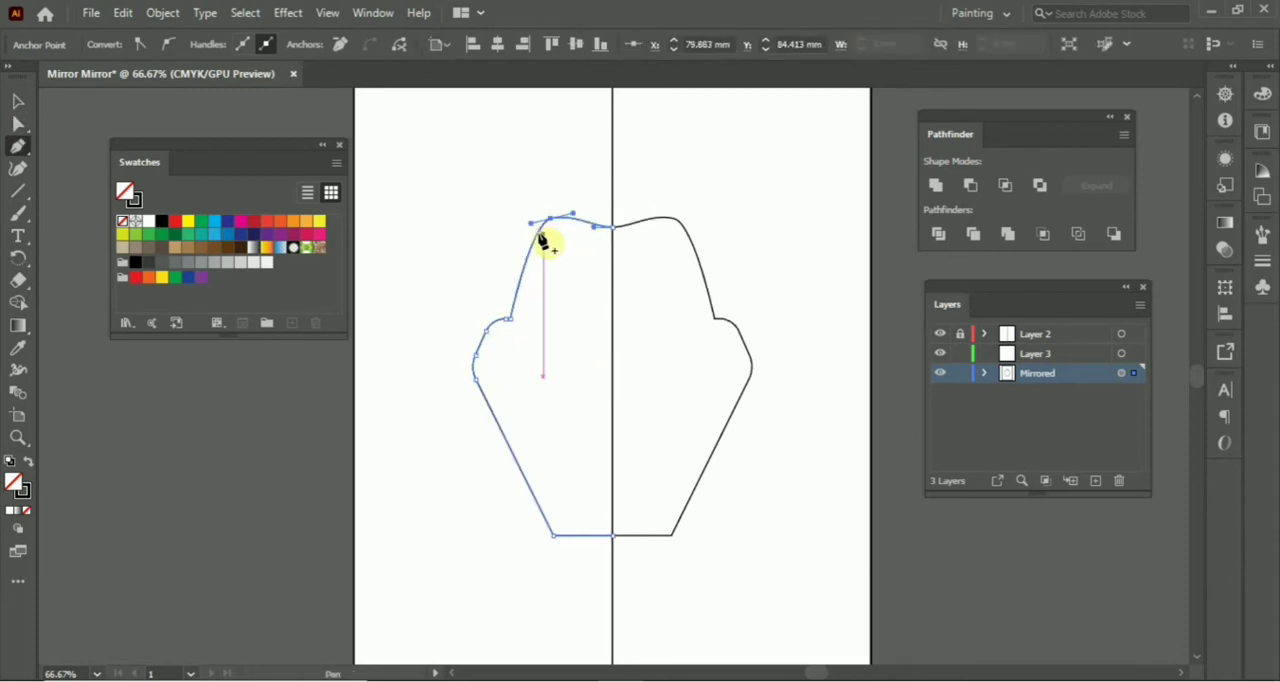
{"action": "left_click", "coordinate": [538, 233]}
{"action": "left_click", "coordinate": [562, 217]}
{"action": "left_click", "coordinate": [550, 218]}
{"action": "left_click", "coordinate": [538, 233], "text": "alt"}
{"action": "left_click", "coordinate": [562, 217], "text": "alt"}
Round the two new upper-left corner points and smooth the top edge where it meets the centre line.
{"action": "key", "text": "a"}
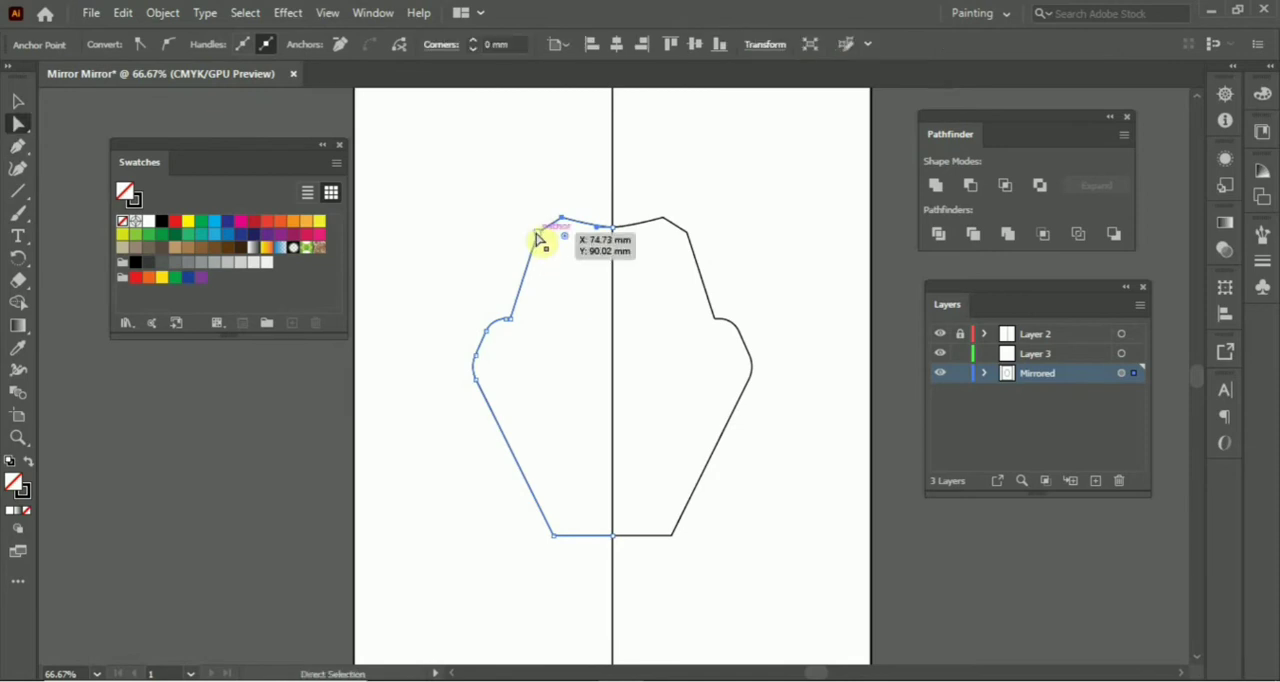
{"action": "left_click", "coordinate": [538, 234]}
{"action": "left_click_drag", "start_coordinate": [553, 245], "coordinate": [616, 228]}
{"action": "left_click", "coordinate": [562, 218]}
{"action": "left_click", "coordinate": [623, 371]}
{"action": "left_click", "coordinate": [613, 228]}
{"action": "left_click", "coordinate": [698, 290]}
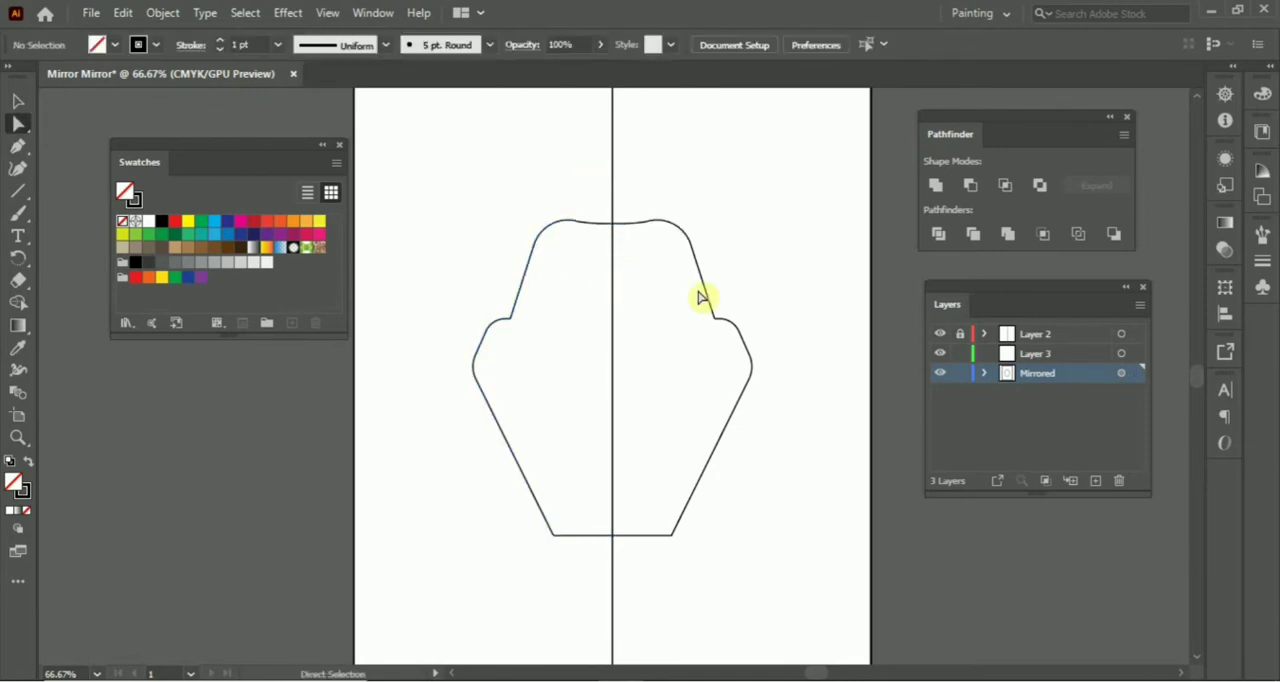
Draw an open angular path inside the outline, stepping down from the left side to the centre line.
{"action": "key", "text": "p"}
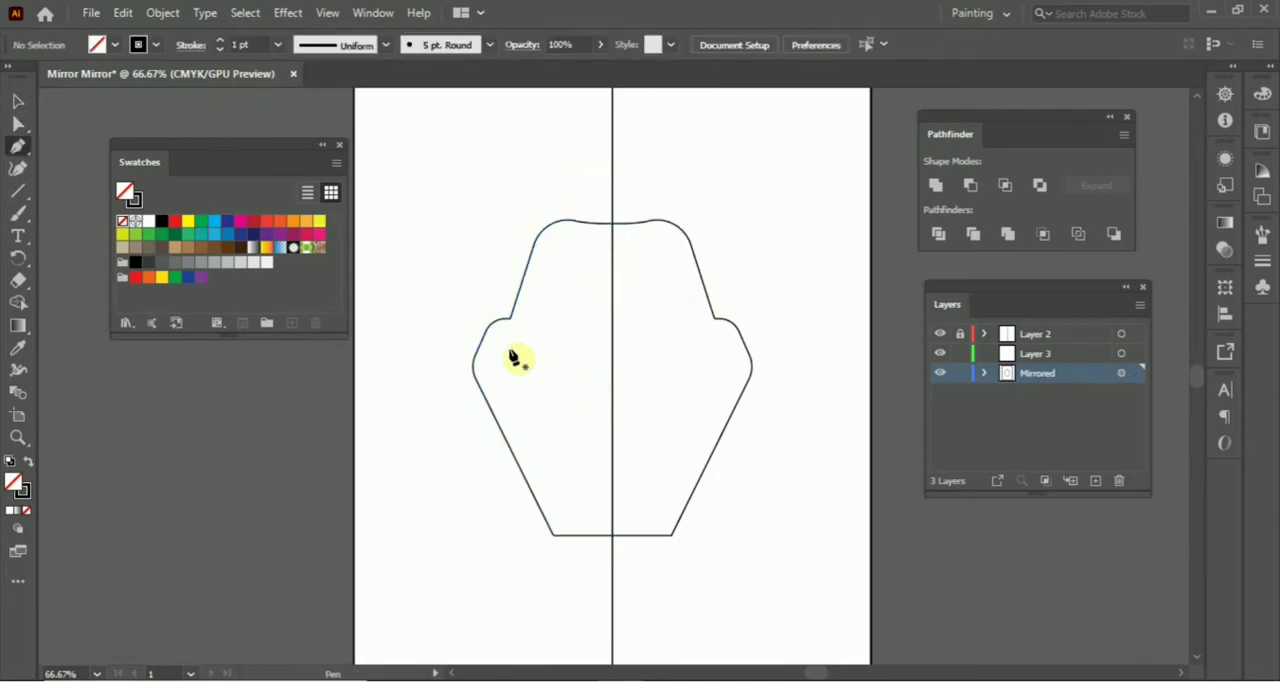
{"action": "left_click", "coordinate": [508, 344]}
{"action": "left_click", "coordinate": [517, 371]}
{"action": "left_click", "coordinate": [553, 390]}
{"action": "left_click", "coordinate": [612, 390]}
{"action": "left_click", "coordinate": [582, 431], "text": "ctrl"}
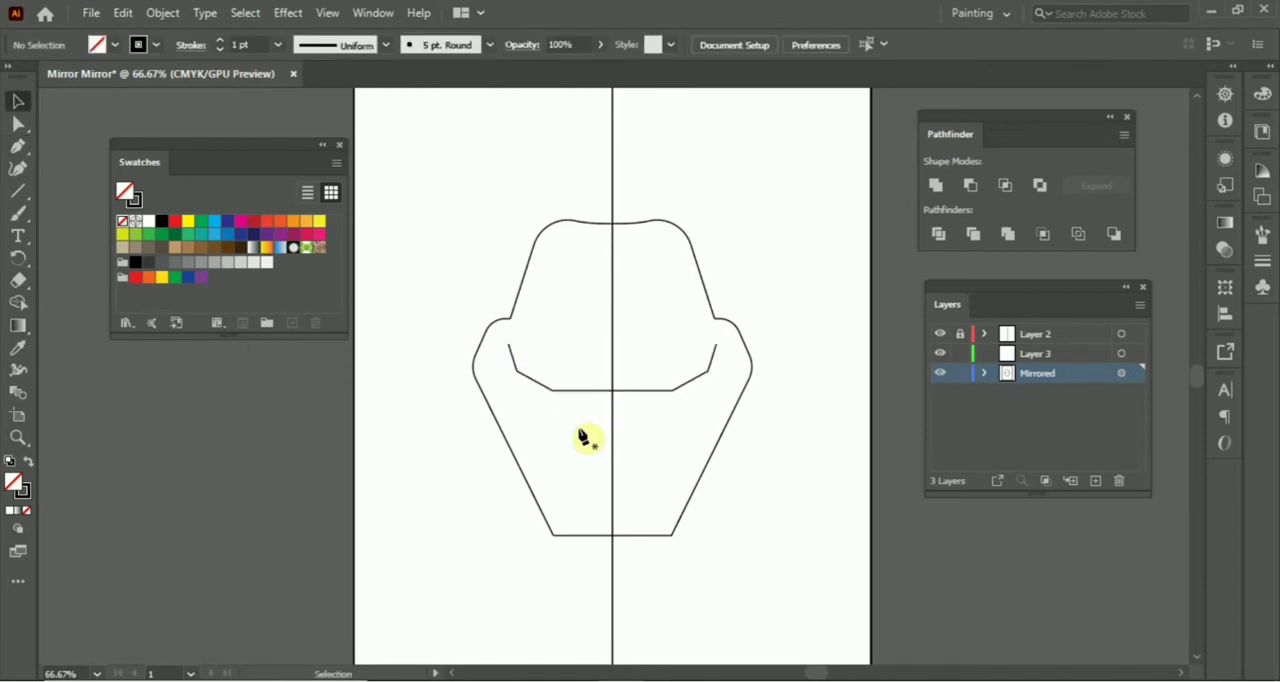
Draw half of a small trapezoid beneath the inner angular line, ending at the centre line.
{"action": "left_click", "coordinate": [559, 390]}
{"action": "left_click", "coordinate": [572, 420]}
{"action": "left_click", "coordinate": [612, 420]}
{"action": "key", "text": "v"}
Set the stroke of both inner paths to 4 pt.
{"action": "left_click_drag", "start_coordinate": [583, 439], "coordinate": [541, 372]}
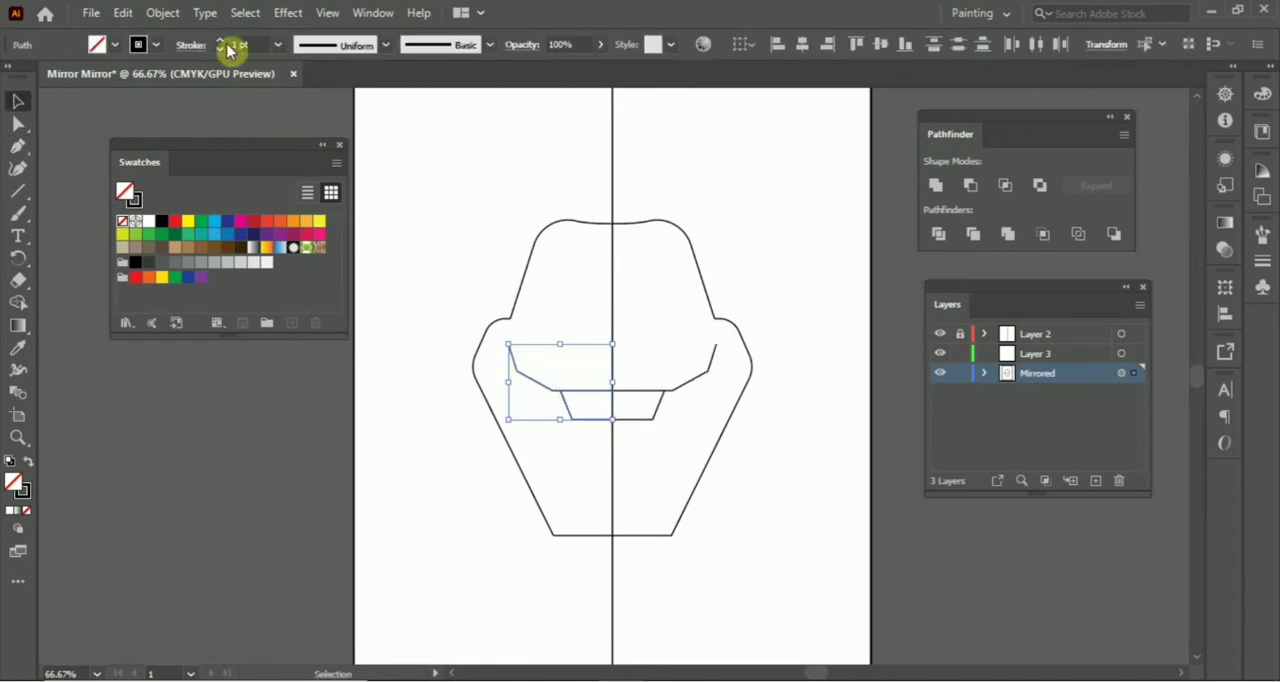
{"action": "left_click", "coordinate": [220, 40]}
{"action": "left_click", "coordinate": [220, 40]}
{"action": "left_click", "coordinate": [220, 40]}
{"action": "left_click", "coordinate": [588, 492]}
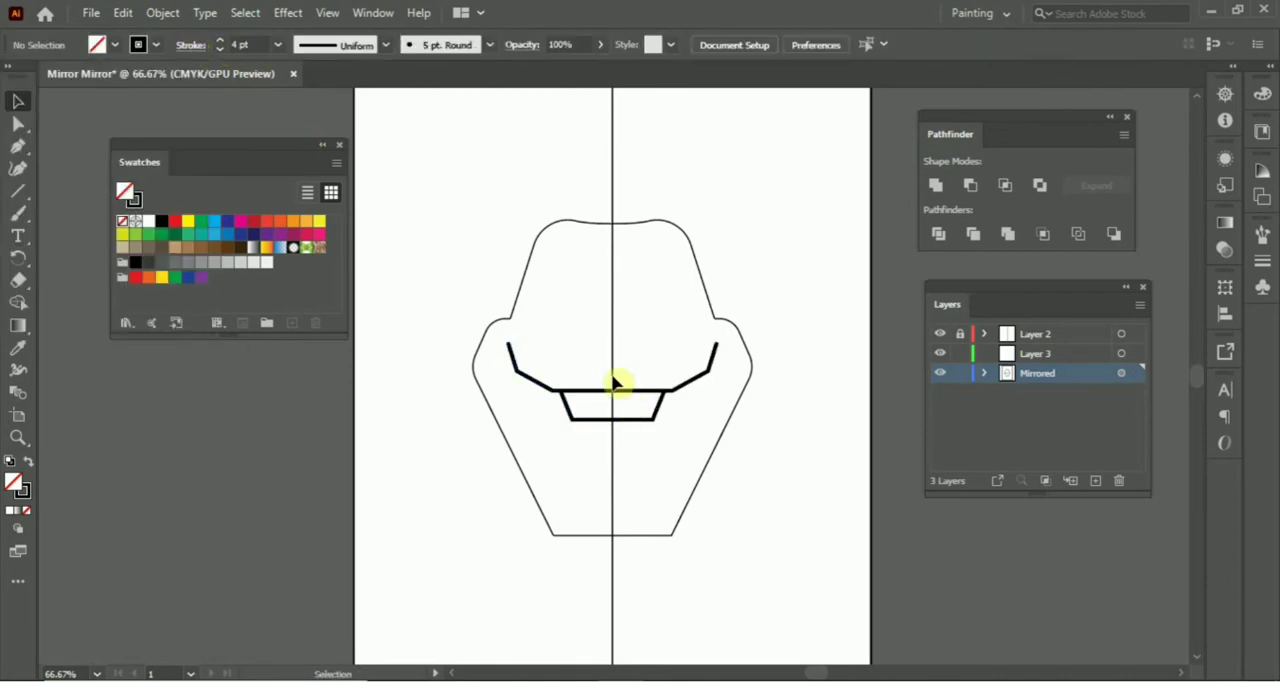
Narrow the outer outline and the inner angular line horizontally towards the centre line, leaving the small trapezoid out.
{"action": "left_click", "coordinate": [486, 399]}
{"action": "left_click_drag", "start_coordinate": [473, 378], "coordinate": [517, 367]}
{"action": "left_click", "coordinate": [555, 391]}
{"action": "left_click", "coordinate": [475, 478]}
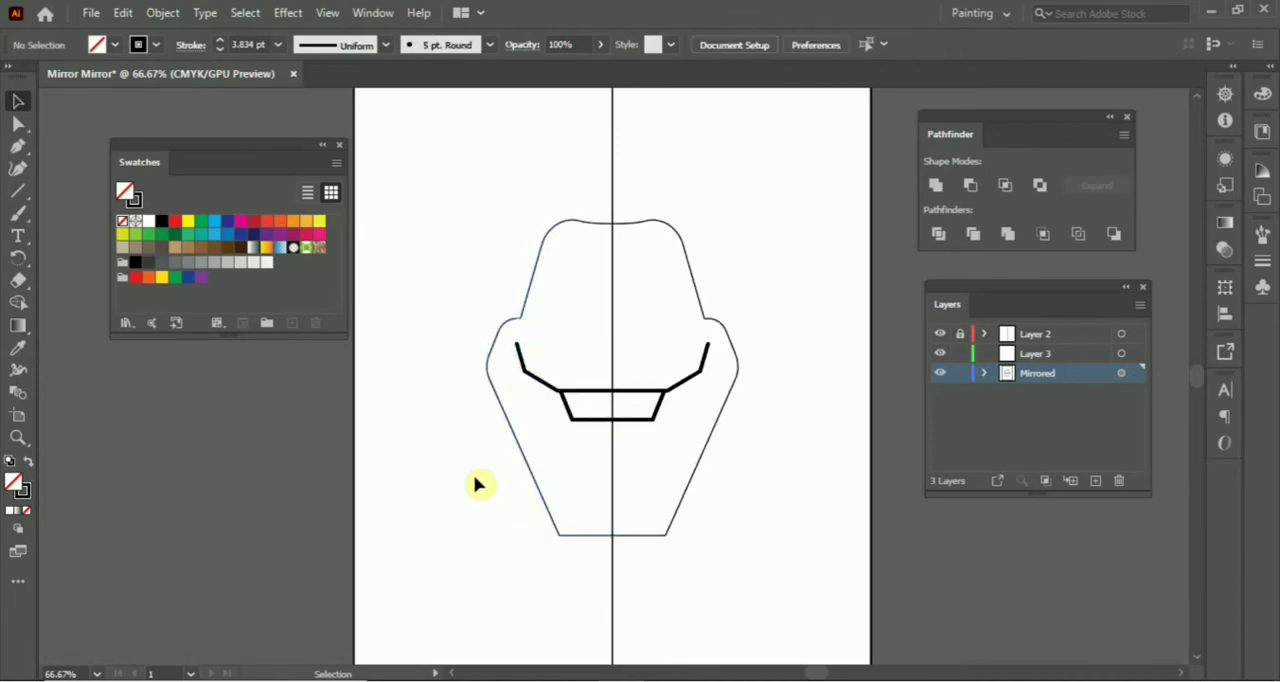
Adjust the small trapezoid's upper corner anchor where it meets the inner angular line.
{"action": "key", "text": "ctrl+plus"}
{"action": "left_click", "coordinate": [540, 410]}
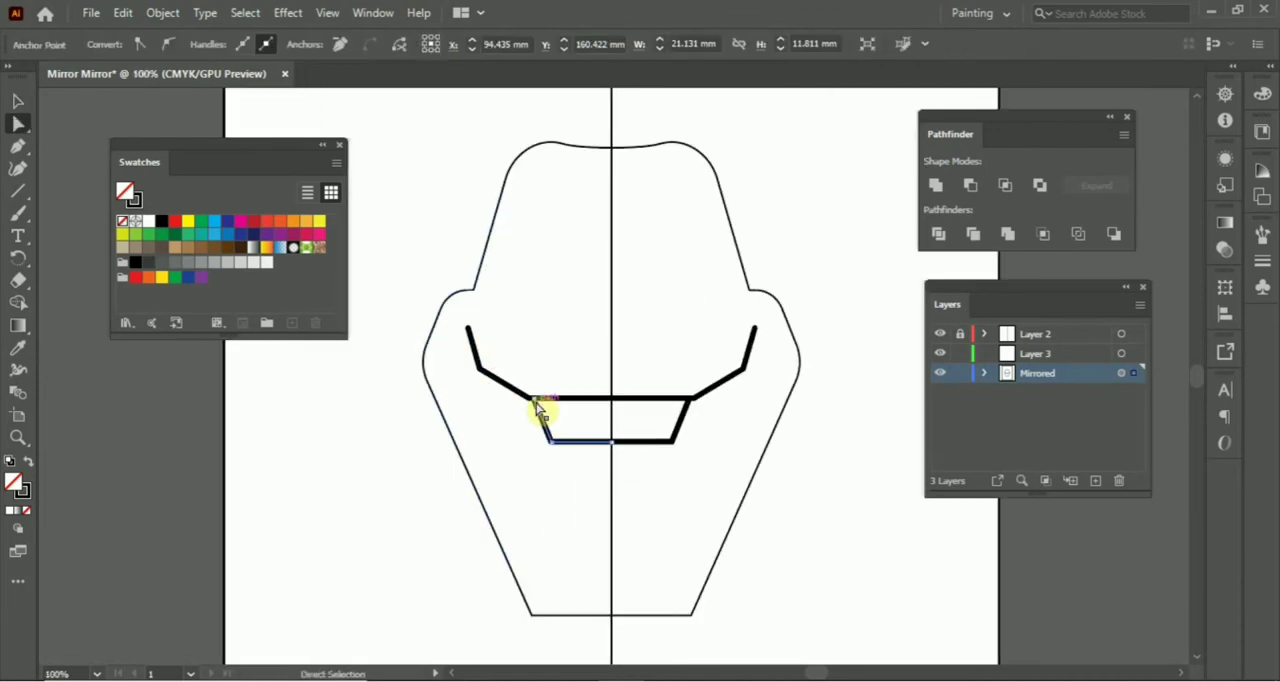
{"action": "left_click", "coordinate": [566, 477]}
{"action": "key", "text": "ctrl+minus"}
{"action": "key", "text": "ctrl+plus"}
{"action": "key", "text": "ctrl+plus"}
{"action": "left_click_drag", "start_coordinate": [528, 262], "coordinate": [572, 494]}
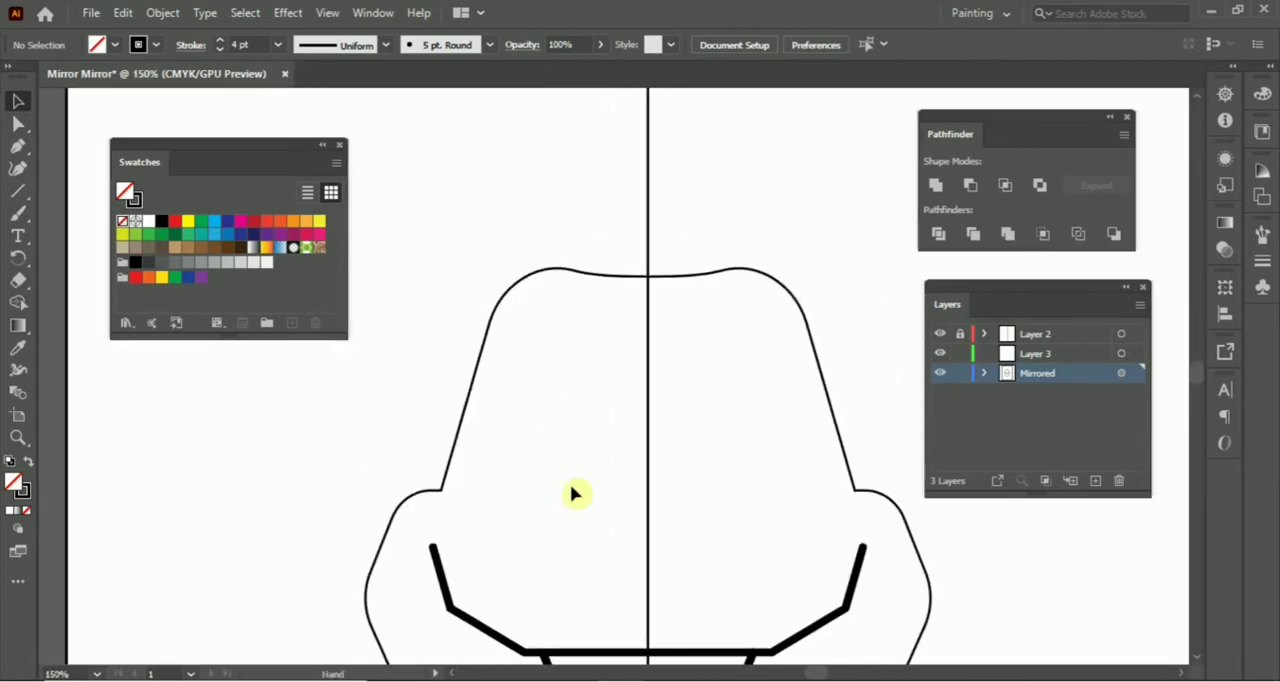
Draw a closed curved eyebrow on the mirrored half's upper face and give it a solid black fill without stroke.
{"action": "key", "text": "p"}
{"action": "left_click", "coordinate": [521, 338]}
{"action": "left_click_drag", "start_coordinate": [608, 314], "coordinate": [669, 318]}
{"action": "left_click", "coordinate": [608, 314]}
{"action": "left_click", "coordinate": [608, 292]}
{"action": "left_click_drag", "start_coordinate": [508, 376], "coordinate": [501, 399]}
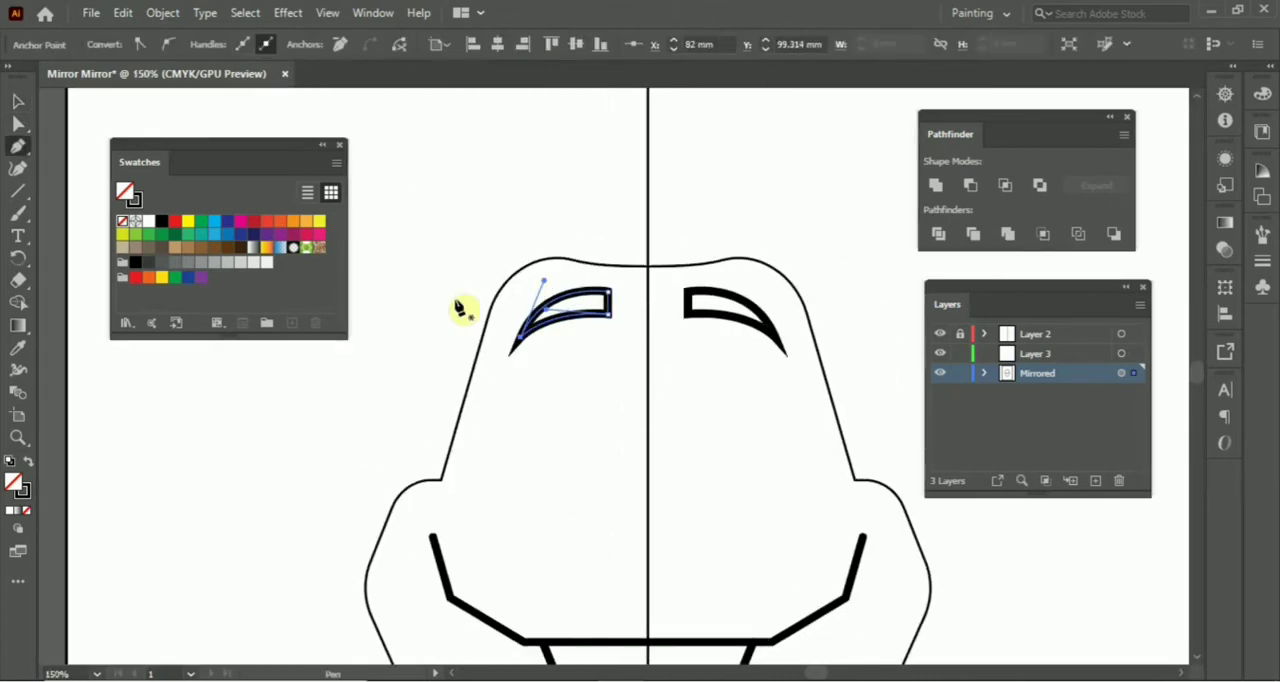
{"action": "key", "text": "v"}
{"action": "key", "text": "shift+x"}
{"action": "left_click", "coordinate": [568, 420]}
Draw an outward-curving hair strand rising from the top of the head, with a 4 pt black stroke and no fill.
{"action": "key", "text": "ctrl+minus"}
{"action": "left_click_drag", "start_coordinate": [566, 426], "coordinate": [570, 506]}
{"action": "key", "text": "p"}
{"action": "left_click", "coordinate": [614, 380]}
{"action": "left_click_drag", "start_coordinate": [580, 246], "coordinate": [543, 202]}
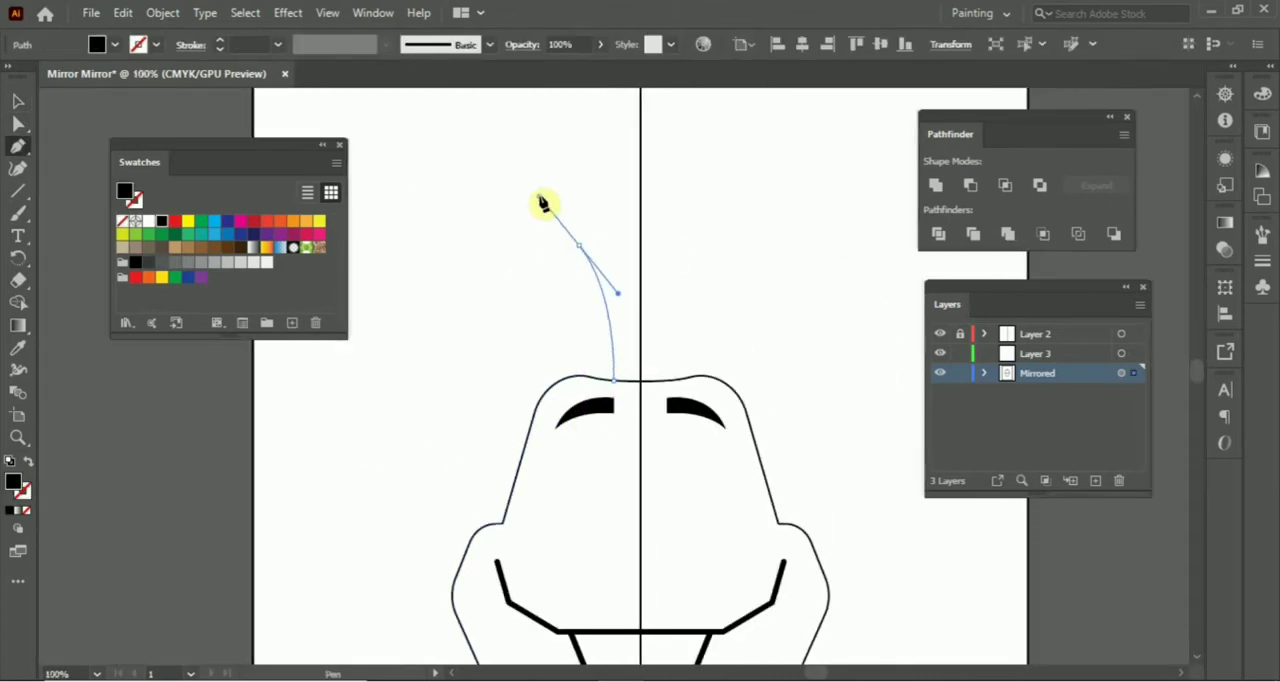
{"action": "key", "text": "v"}
{"action": "key", "text": "shift+x"}
{"action": "triple_click", "coordinate": [220, 40]}
{"action": "left_click", "coordinate": [508, 335]}
Give the head outline a light grey fill without stroke and send it behind the other artwork.
{"action": "key", "text": "ctrl+minus"}
{"action": "left_click_drag", "start_coordinate": [517, 367], "coordinate": [485, 219]}
{"action": "key", "text": "ctrl+plus"}
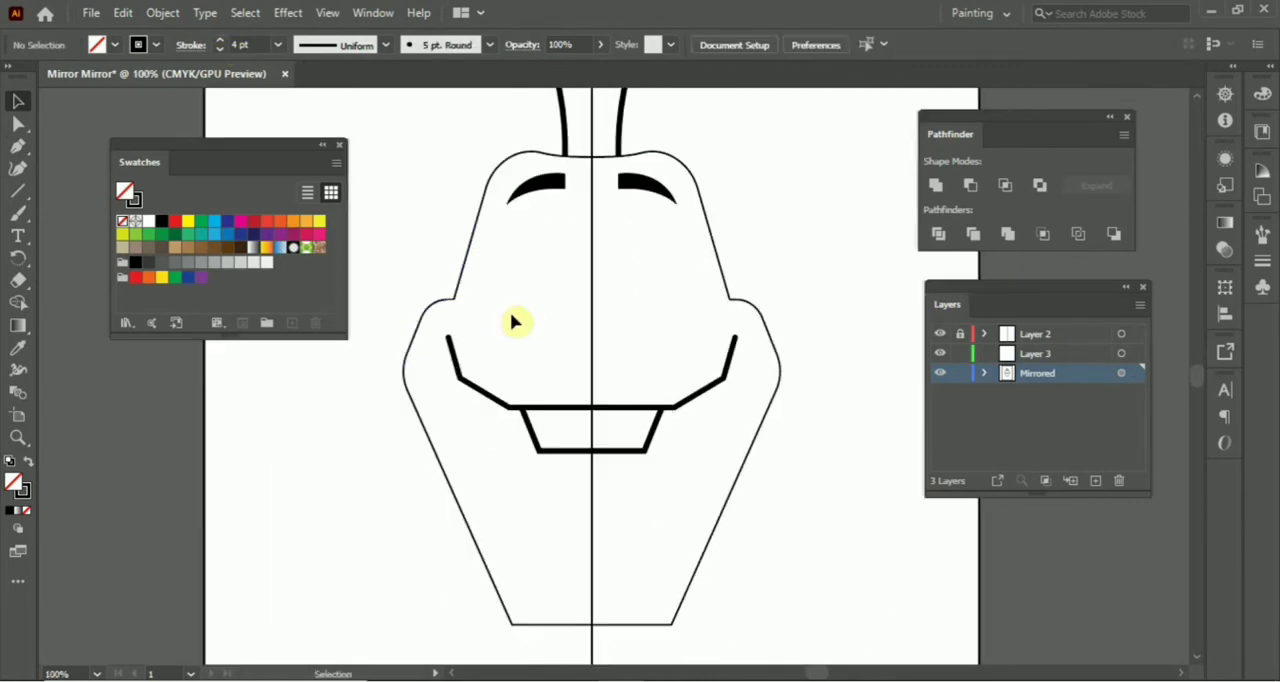
{"action": "left_click_drag", "start_coordinate": [746, 369], "coordinate": [770, 372]}
{"action": "left_click", "coordinate": [429, 374]}
{"action": "key", "text": "shift+x"}
{"action": "left_click", "coordinate": [254, 263]}
{"action": "key", "text": "ctrl+shift+bracketleft"}
{"action": "left_click", "coordinate": [460, 250]}
Draw a circle for the eye below the eyebrow with a very light grey fill and no stroke.
{"action": "left_click_drag", "start_coordinate": [467, 249], "coordinate": [500, 237]}
{"action": "key", "text": "ctrl+plus"}
{"action": "key", "text": "ctrl+plus"}
{"action": "left_click_drag", "start_coordinate": [609, 503], "coordinate": [630, 483]}
{"action": "key", "text": "p"}
{"action": "key", "text": "v"}
{"action": "key", "text": "ctrl+minus"}
{"action": "key", "text": "ctrl+minus"}
{"action": "key", "text": "ctrl+plus"}
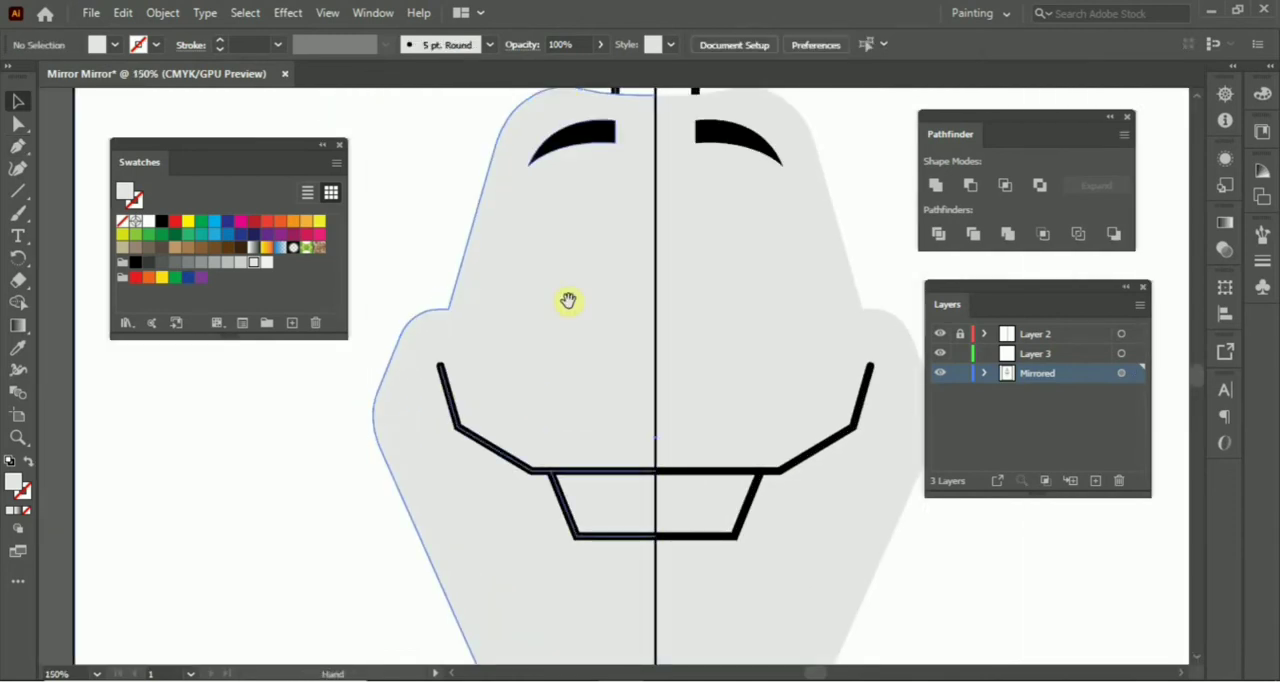
{"action": "left_click_drag", "start_coordinate": [569, 300], "coordinate": [574, 322]}
{"action": "key", "text": "l"}
{"action": "left_click_drag", "start_coordinate": [576, 275], "coordinate": [631, 331]}
{"action": "key", "text": "v"}
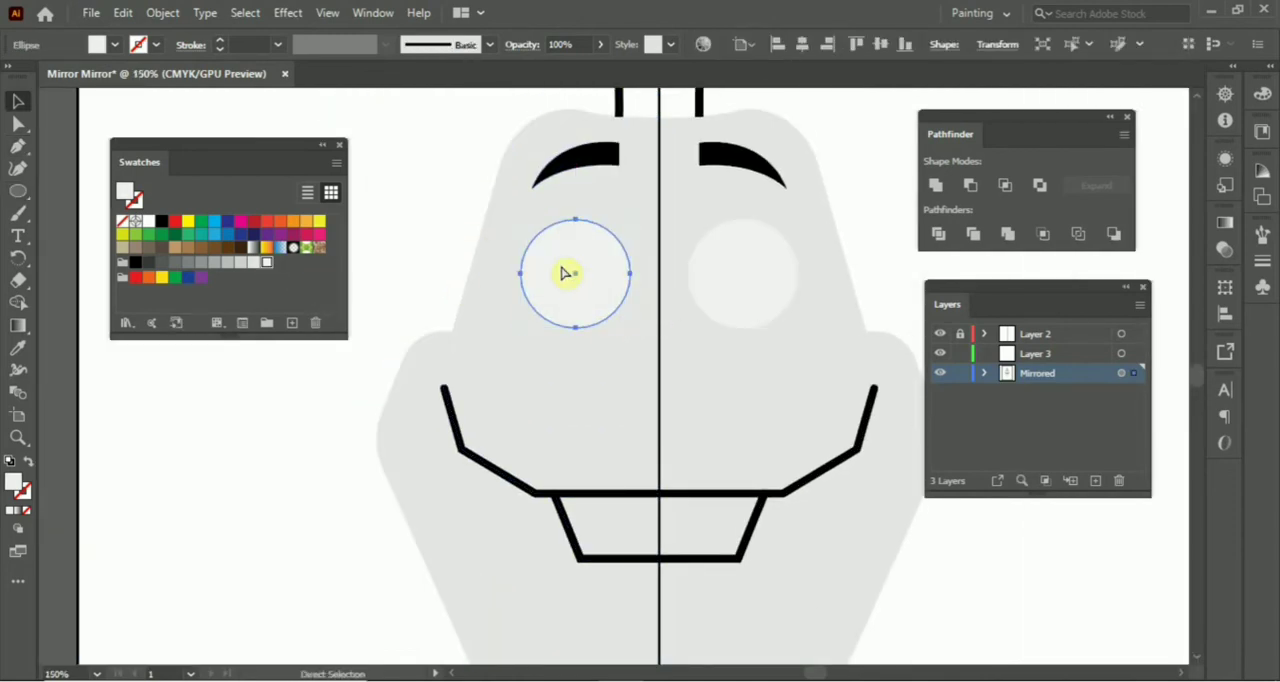
Duplicate the eye circle with a slight offset and trim off the copy's overhanging part with Shape Builder.
{"action": "left_click_drag", "start_coordinate": [569, 271], "coordinate": [575, 273]}
{"action": "left_click", "coordinate": [542, 254], "text": "shift"}
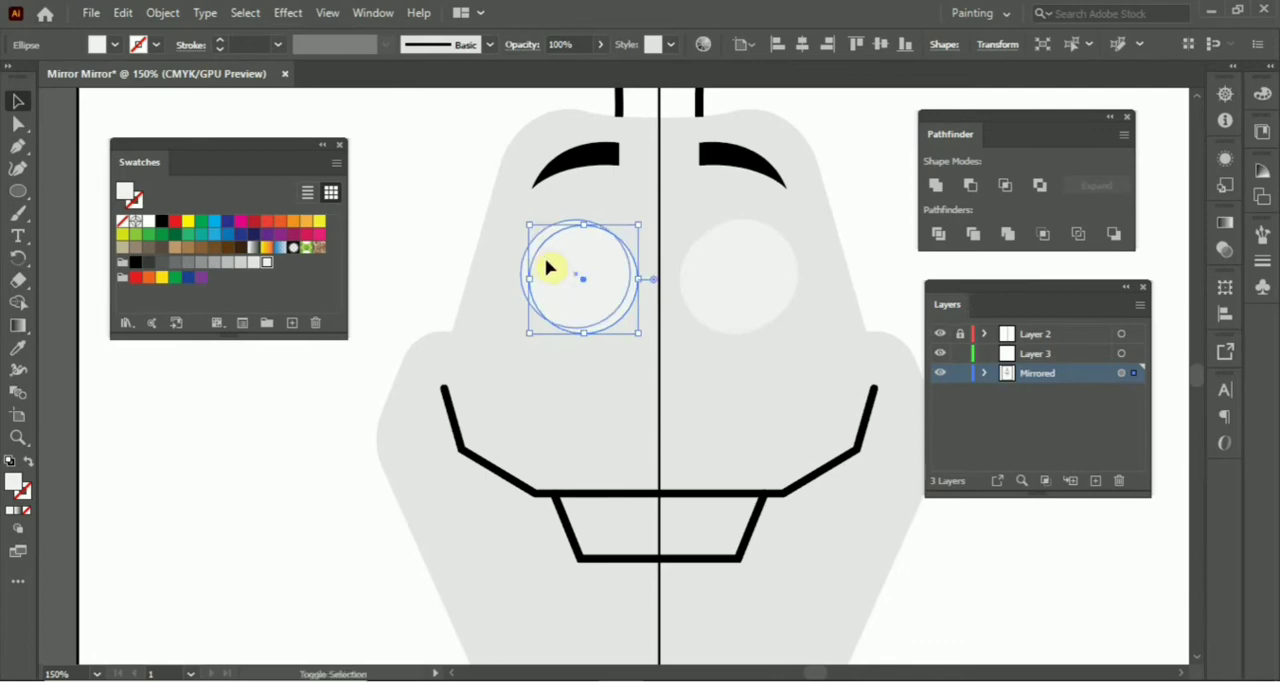
{"action": "key", "text": "shift+m"}
{"action": "left_click", "coordinate": [630, 300], "text": "alt"}
{"action": "key", "text": "v"}
{"action": "key", "text": "ctrl+shift+a"}
Fill the crescent-side eye circle dark grey and send it behind the light eye shape.
{"action": "left_click", "coordinate": [542, 241]}
{"action": "left_click", "coordinate": [149, 262]}
{"action": "key", "text": "ctrl+bracketleft"}
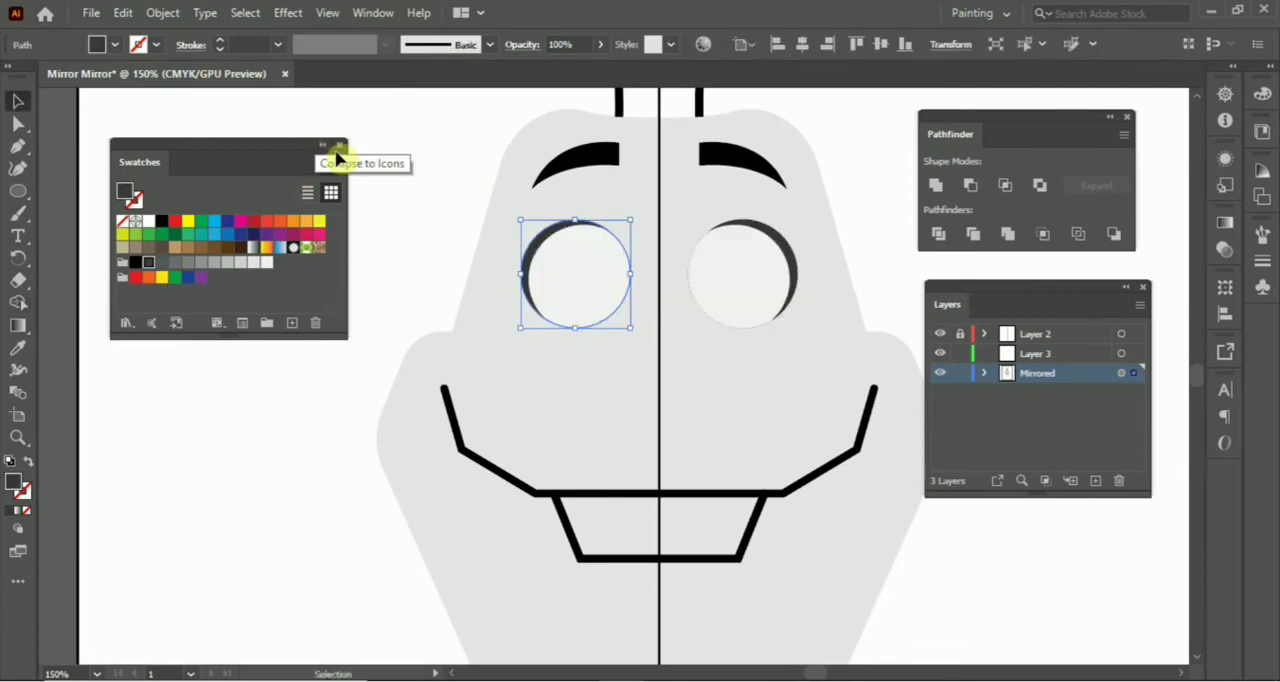
{"action": "key", "text": "ctrl+shift+a"}
Duplicate the eye circle in front, shrink and nudge it into a pupil inside the eye, and fill it black.
{"action": "key", "text": "ctrl+plus"}
{"action": "left_click_drag", "start_coordinate": [440, 254], "coordinate": [434, 306]}
{"action": "left_click", "coordinate": [514, 240]}
{"action": "key", "text": "ctrl+f"}
{"action": "key", "text": "ctrl+shift+bracketright"}
{"action": "left_click_drag", "start_coordinate": [627, 219], "coordinate": [589, 257]}
{"action": "key", "text": "Right"}
{"action": "key", "text": "Right"}
{"action": "key", "text": "Right"}
{"action": "key", "text": "Down"}
{"action": "key", "text": "Down"}
{"action": "left_click", "coordinate": [135, 262]}
{"action": "left_click", "coordinate": [385, 153]}
Round both corners of the angular mouth line, the outer one with a radius of 5.38 mm.
{"action": "key", "text": "ctrl+minus"}
{"action": "key", "text": "ctrl+minus"}
{"action": "key", "text": "ctrl+minus"}
{"action": "key", "text": "ctrl+plus"}
{"action": "left_click_drag", "start_coordinate": [645, 380], "coordinate": [636, 268]}
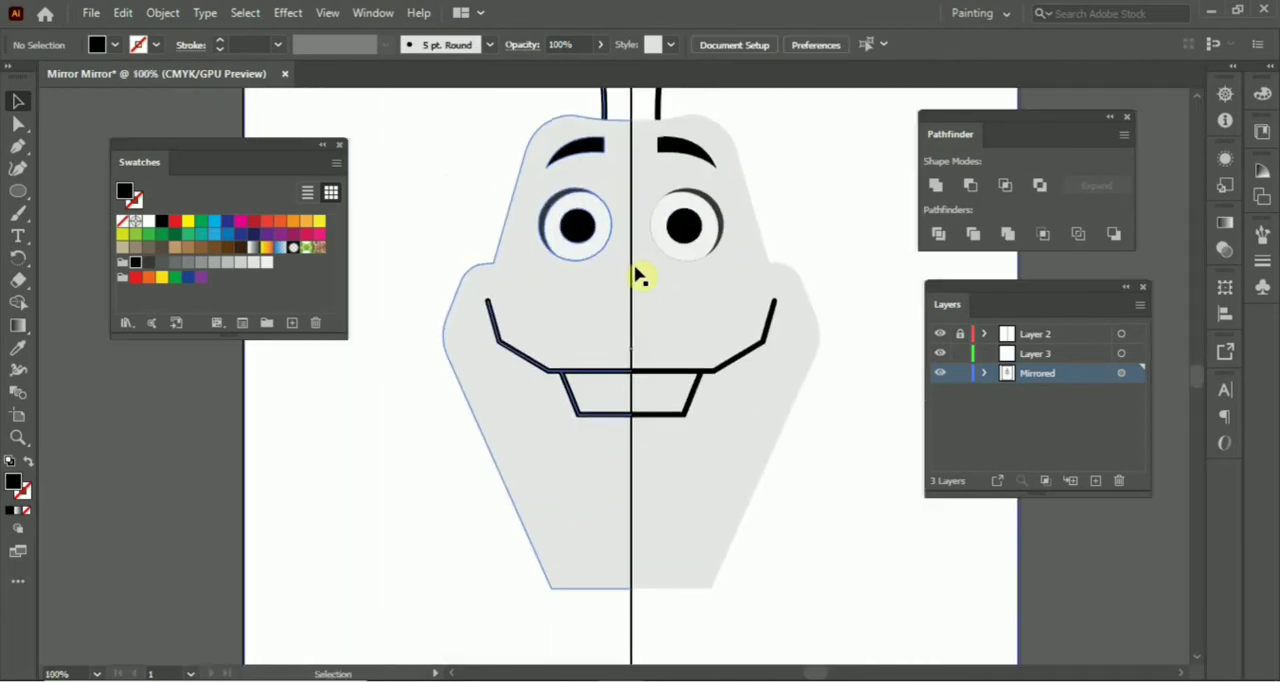
{"action": "key", "text": "ctrl+plus"}
{"action": "key", "text": "a"}
{"action": "left_click", "coordinate": [466, 352]}
{"action": "left_click_drag", "start_coordinate": [476, 342], "coordinate": [487, 331]}
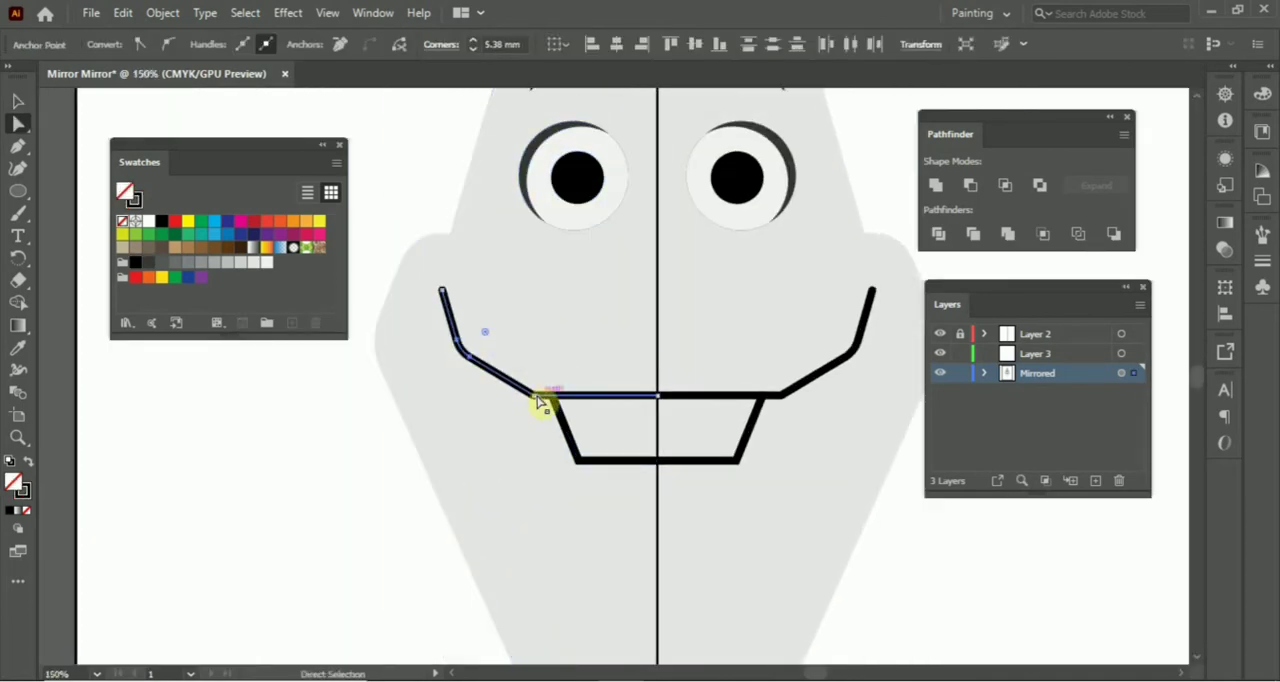
{"action": "left_click", "coordinate": [535, 394]}
{"action": "left_click", "coordinate": [363, 449]}
{"action": "left_click_drag", "start_coordinate": [539, 381], "coordinate": [503, 312]}
Lock the mouth line and the small trapezoid outline beneath it.
{"action": "key", "text": "ctrl+minus"}
{"action": "key", "text": "v"}
{"action": "key", "text": "ctrl+plus"}
{"action": "left_click", "coordinate": [552, 449]}
{"action": "left_click", "coordinate": [492, 383], "text": "shift"}
{"action": "key", "text": "ctrl+2"}
Trace half of the trapezoid tooth up to the centre line and fill it very light grey without stroke.
{"action": "key", "text": "p"}
{"action": "key", "text": "ctrl+plus"}
{"action": "key", "text": "ctrl+plus"}
{"action": "left_click", "coordinate": [637, 278]}
{"action": "left_click", "coordinate": [428, 278]}
{"action": "left_click", "coordinate": [478, 405]}
{"action": "left_click", "coordinate": [636, 407]}
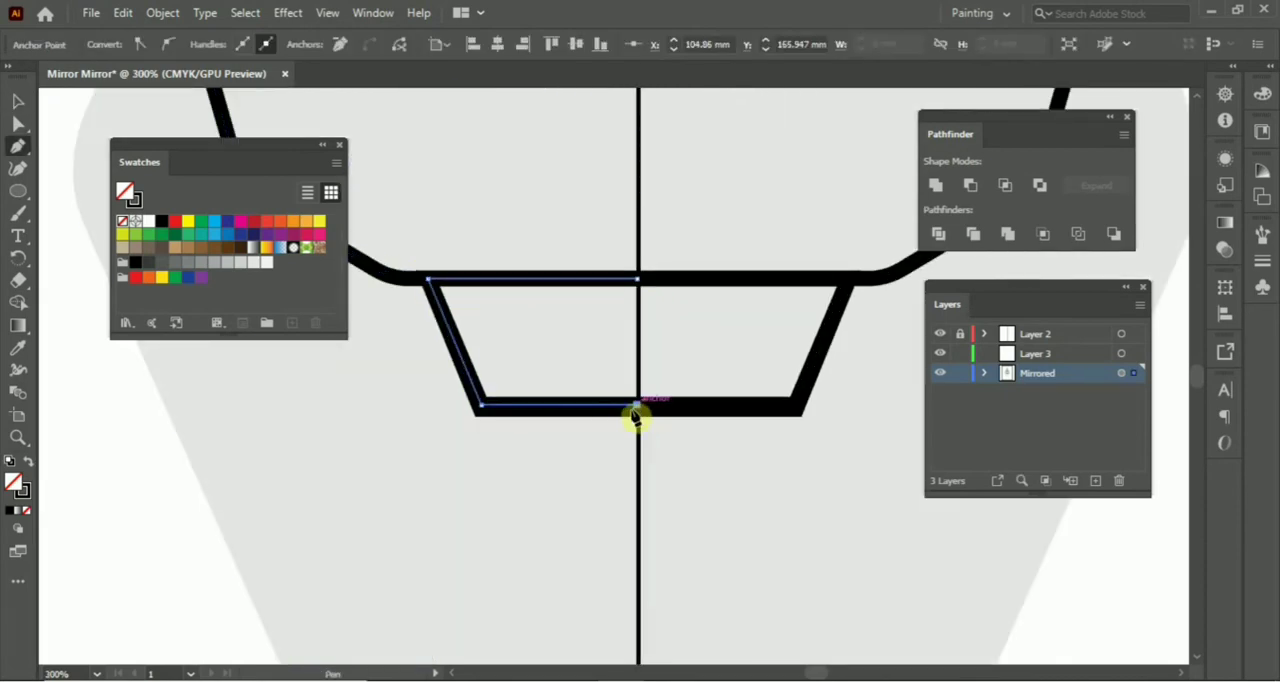
{"action": "key", "text": "v"}
{"action": "key", "text": "shift+x"}
{"action": "left_click", "coordinate": [256, 263]}
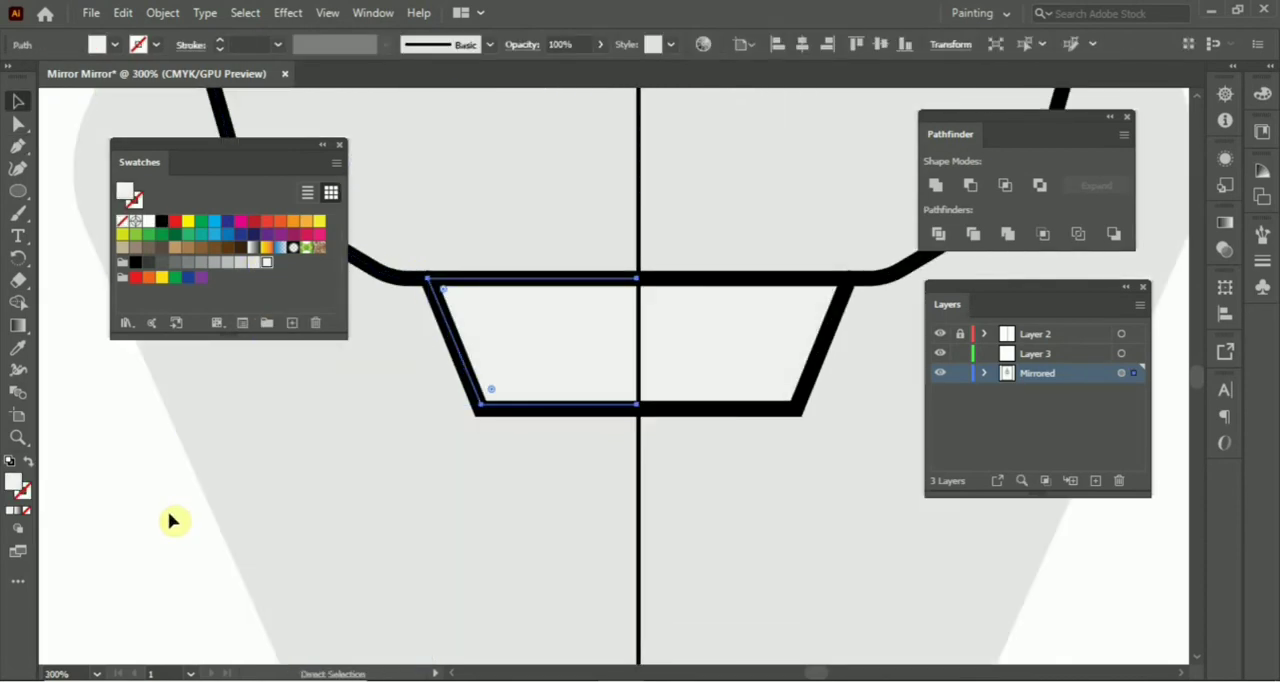
Draw half of a block shape from the centre line below the tooth down to the head's bottom corner and edge.
{"action": "key", "text": "ctrl+shift+a"}
{"action": "key", "text": "ctrl+1"}
{"action": "left_click_drag", "start_coordinate": [456, 574], "coordinate": [450, 401]}
{"action": "key", "text": "ctrl+plus"}
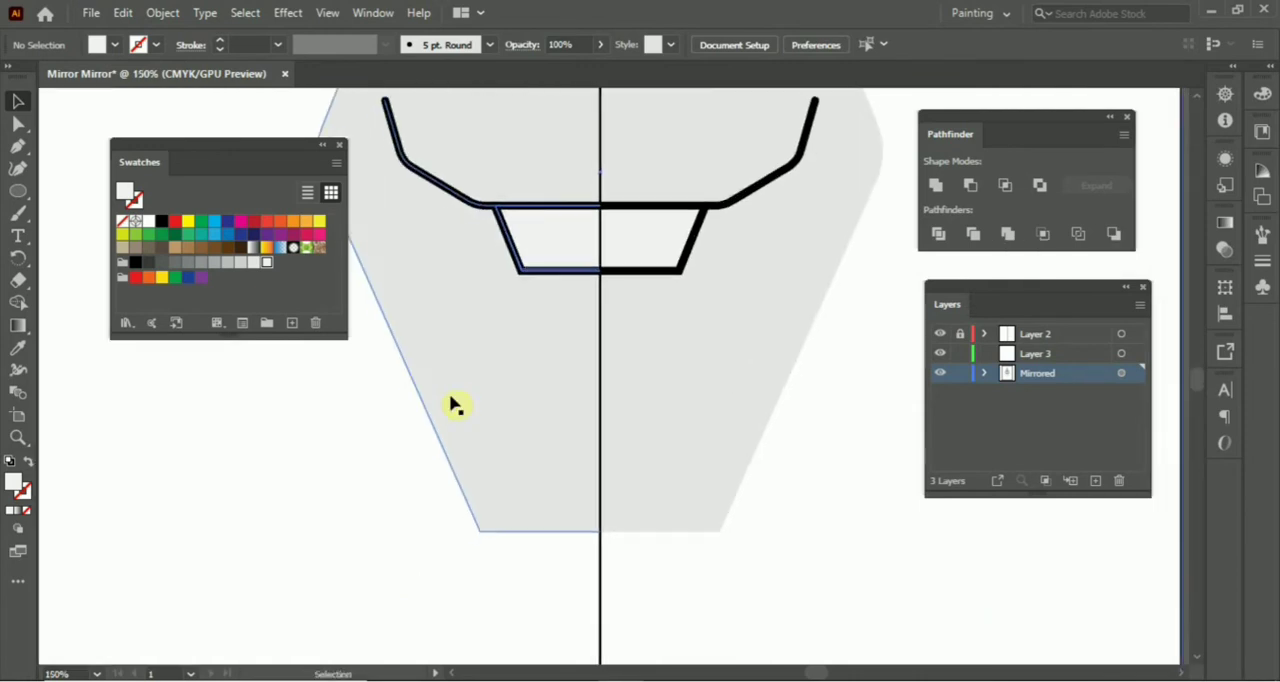
{"action": "key", "text": "p"}
{"action": "left_click_drag", "start_coordinate": [600, 345], "coordinate": [587, 345]}
{"action": "left_click_drag", "start_coordinate": [443, 279], "coordinate": [479, 443]}
{"action": "left_click_drag", "start_coordinate": [520, 490], "coordinate": [513, 255]}
{"action": "left_click", "coordinate": [523, 274]}
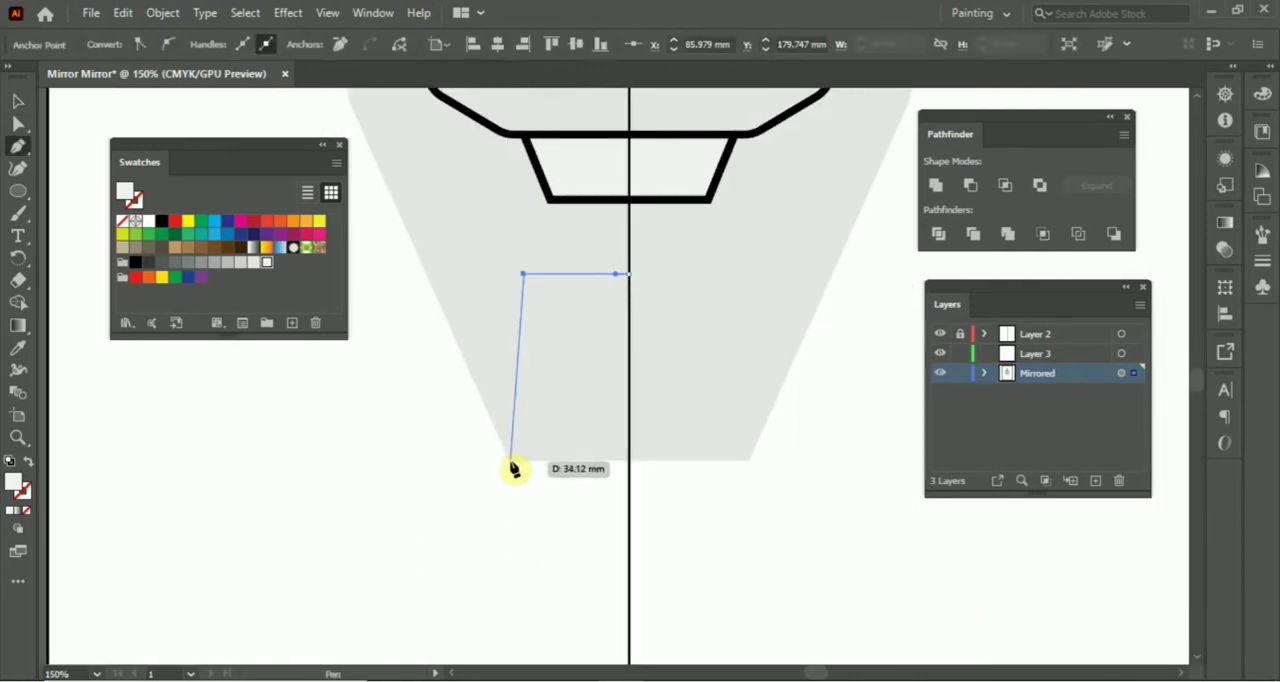
{"action": "left_click", "coordinate": [512, 459]}
{"action": "left_click", "coordinate": [629, 460]}
Fill the block below the tooth with a darker grey and round its upper corner into an arch.
{"action": "left_click_drag", "start_coordinate": [586, 466], "coordinate": [592, 530]}
{"action": "key", "text": "v"}
{"action": "left_click", "coordinate": [348, 351]}
{"action": "left_click", "coordinate": [240, 262]}
{"action": "key", "text": "a"}
{"action": "left_click_drag", "start_coordinate": [573, 354], "coordinate": [660, 490]}
{"action": "key", "text": "ctrl+z"}
{"action": "left_click", "coordinate": [468, 520]}
Draw an orange circle on Layer 3, centred on the centre line between the eyes and mouth, as the nose.
{"action": "key", "text": "ctrl+minus"}
{"action": "left_click_drag", "start_coordinate": [689, 250], "coordinate": [691, 457]}
{"action": "left_click", "coordinate": [1042, 354]}
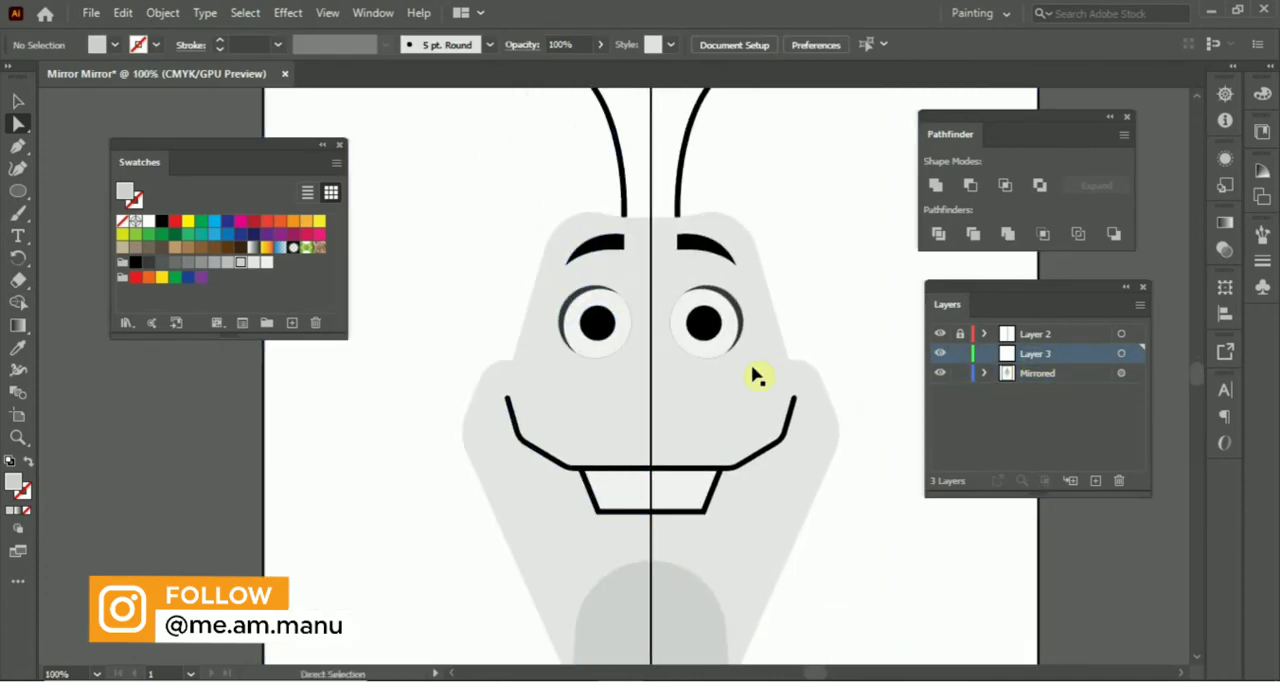
{"action": "key", "text": "ctrl+plus"}
{"action": "key", "text": "l"}
{"action": "left_click_drag", "start_coordinate": [663, 388], "coordinate": [720, 411]}
{"action": "left_click", "coordinate": [293, 221]}
{"action": "key", "text": "v"}
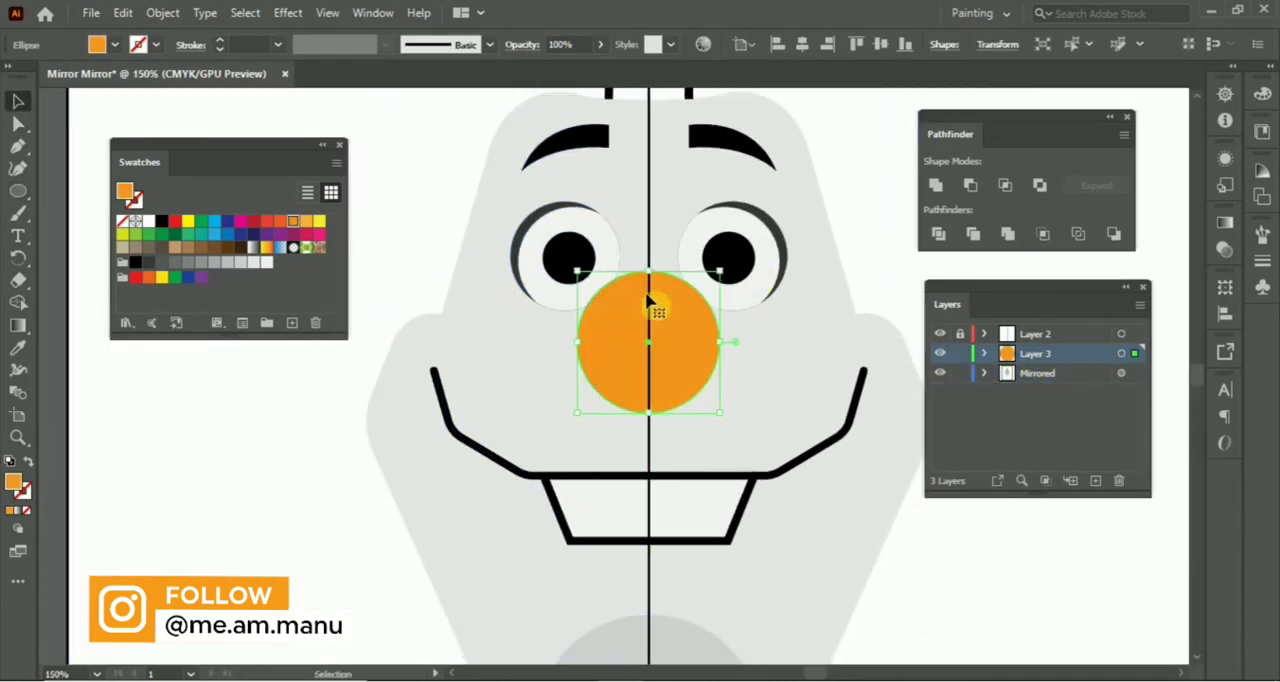
Shape the nose from shorter overlapping copies of the orange circle, filling the middle one with lighter orange.
{"action": "left_click_drag", "start_coordinate": [648, 273], "coordinate": [651, 310]}
{"action": "left_click", "coordinate": [648, 302]}
{"action": "left_click", "coordinate": [306, 222]}
{"action": "left_click", "coordinate": [287, 419]}
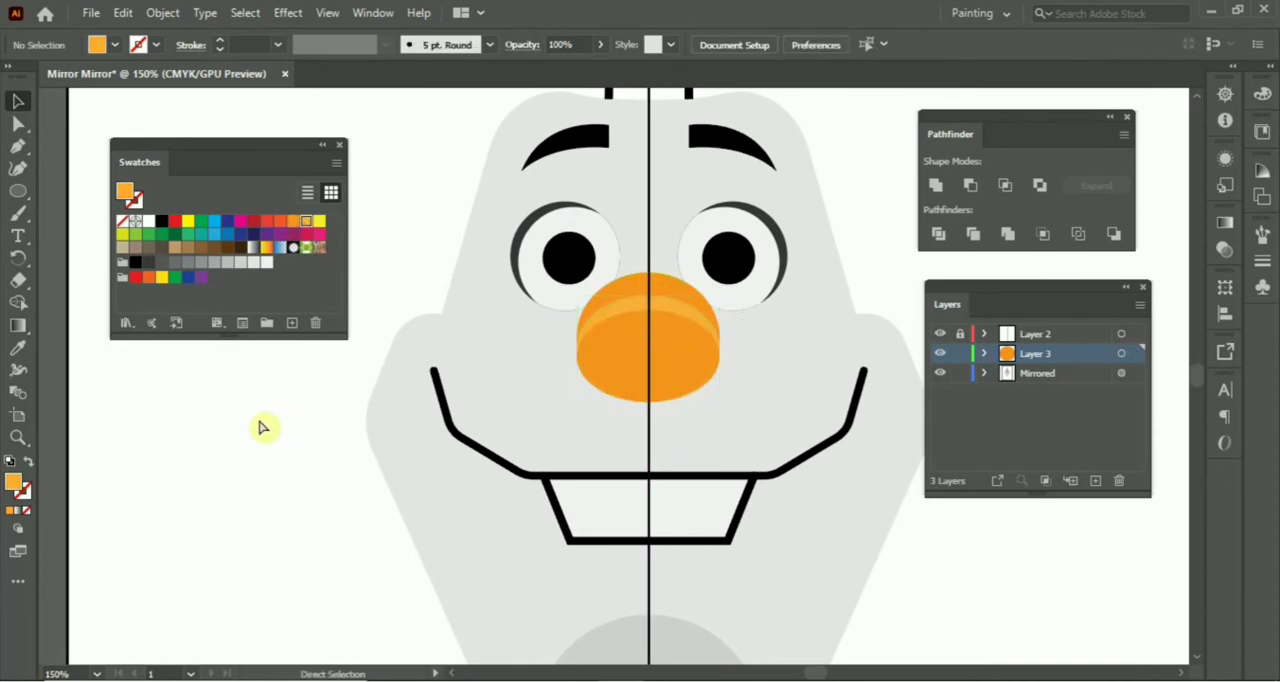
{"action": "left_click", "coordinate": [711, 355]}
{"action": "left_click", "coordinate": [420, 265]}
Draw a curved centre hair strand up from the head's top on Layer 3 and copy the side strand's stroke style onto it.
{"action": "key", "text": "ctrl+minus"}
{"action": "key", "text": "ctrl+minus"}
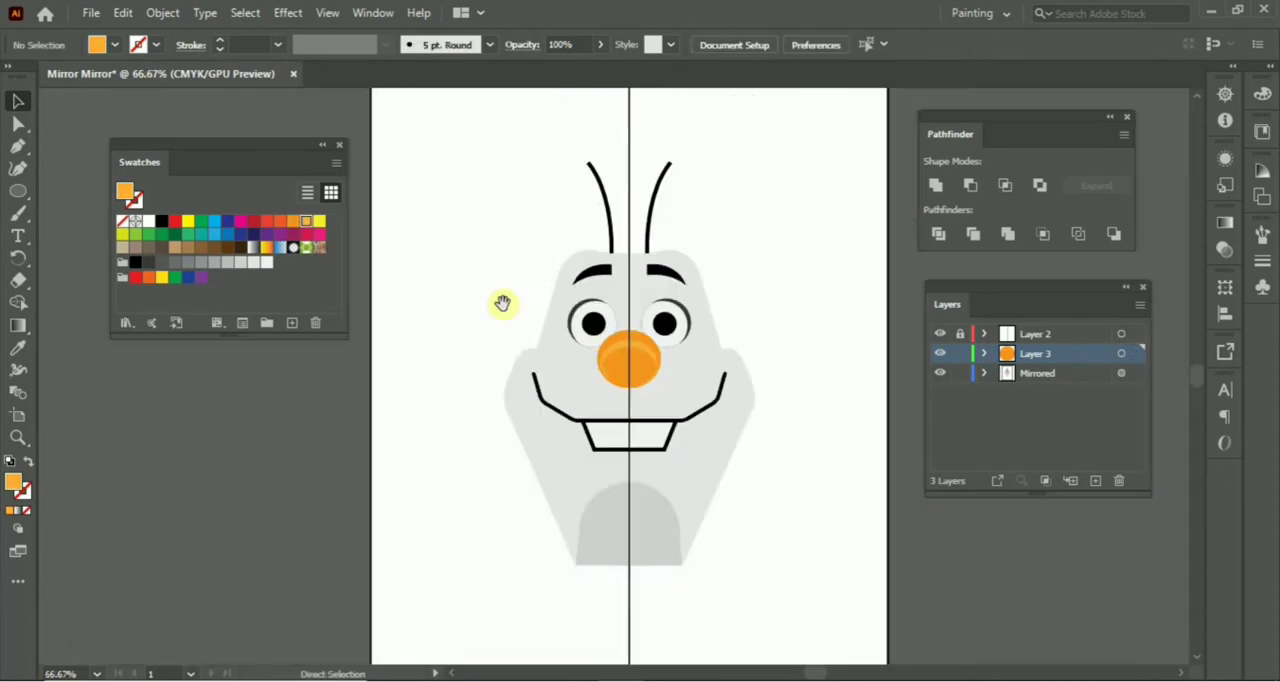
{"action": "key", "text": "ctrl+minus"}
{"action": "key", "text": "ctrl+equal"}
{"action": "key", "text": "ctrl+equal"}
{"action": "key", "text": "ctrl+equal"}
{"action": "left_click_drag", "start_coordinate": [586, 121], "coordinate": [582, 551]}
{"action": "key", "text": "p"}
{"action": "left_click", "coordinate": [637, 435]}
{"action": "left_click_drag", "start_coordinate": [667, 173], "coordinate": [721, 168]}
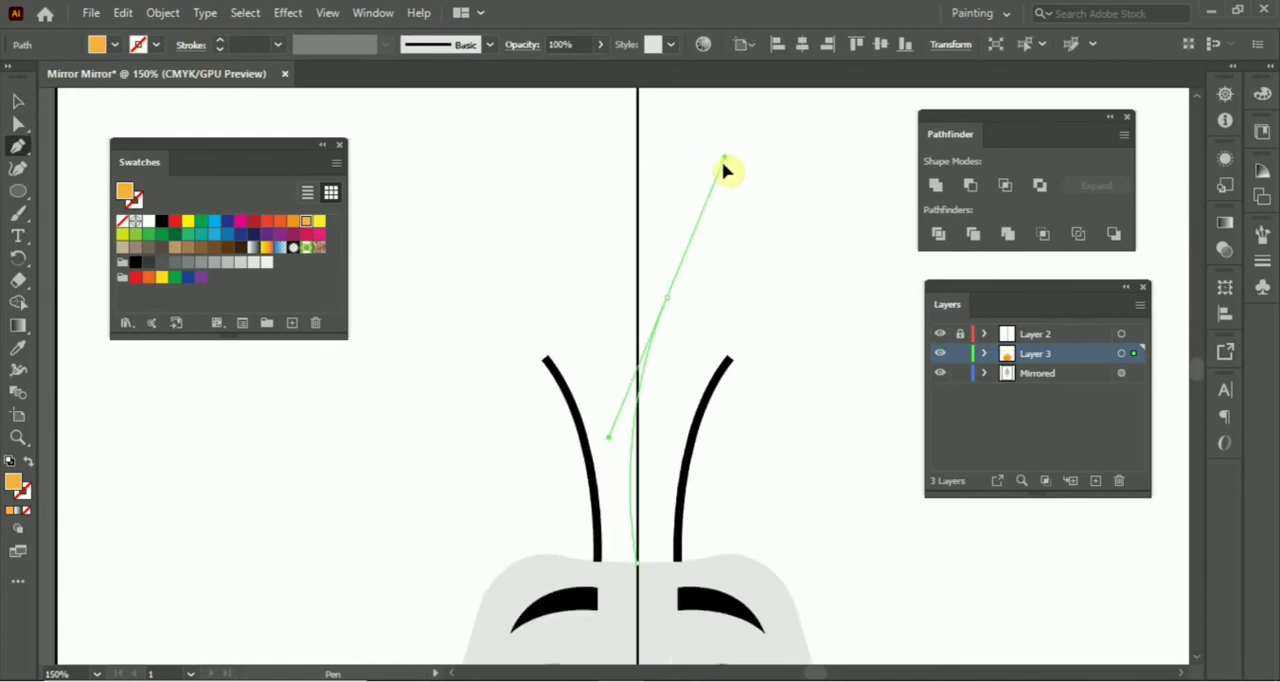
{"action": "left_click_drag", "start_coordinate": [710, 370], "coordinate": [703, 266]}
{"action": "key", "text": "i"}
{"action": "left_click", "coordinate": [698, 287]}
{"action": "left_click", "coordinate": [595, 404]}
Shorten the centre hair strand slightly and set its stroke to 8 pt with round caps.
{"action": "key", "text": "v"}
{"action": "left_click", "coordinate": [675, 220]}
{"action": "left_click_drag", "start_coordinate": [669, 218], "coordinate": [672, 231]}
{"action": "left_click", "coordinate": [657, 222]}
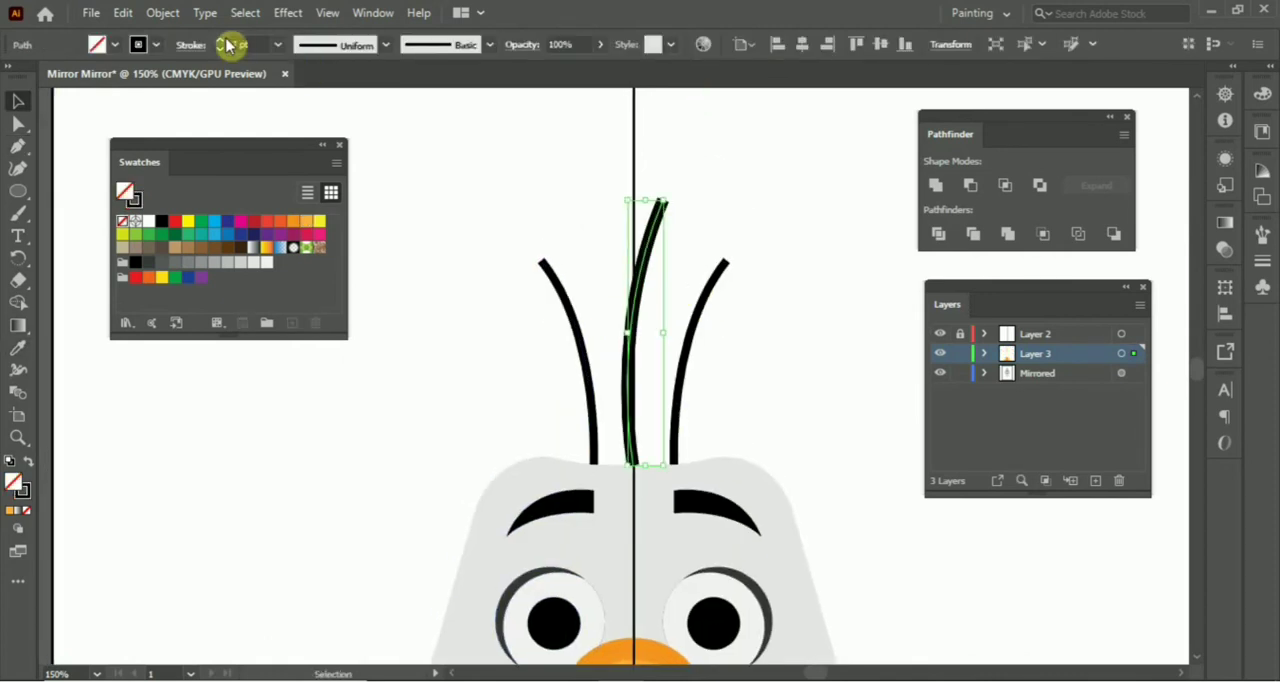
{"action": "triple_click", "coordinate": [221, 40]}
{"action": "left_click", "coordinate": [190, 47]}
{"action": "left_click", "coordinate": [92, 97]}
{"action": "left_click", "coordinate": [420, 170]}
{"action": "left_click", "coordinate": [484, 354]}
Set the mirrored side hair strand's stroke to 5 pt with round caps.
{"action": "left_click_drag", "start_coordinate": [629, 447], "coordinate": [625, 403]}
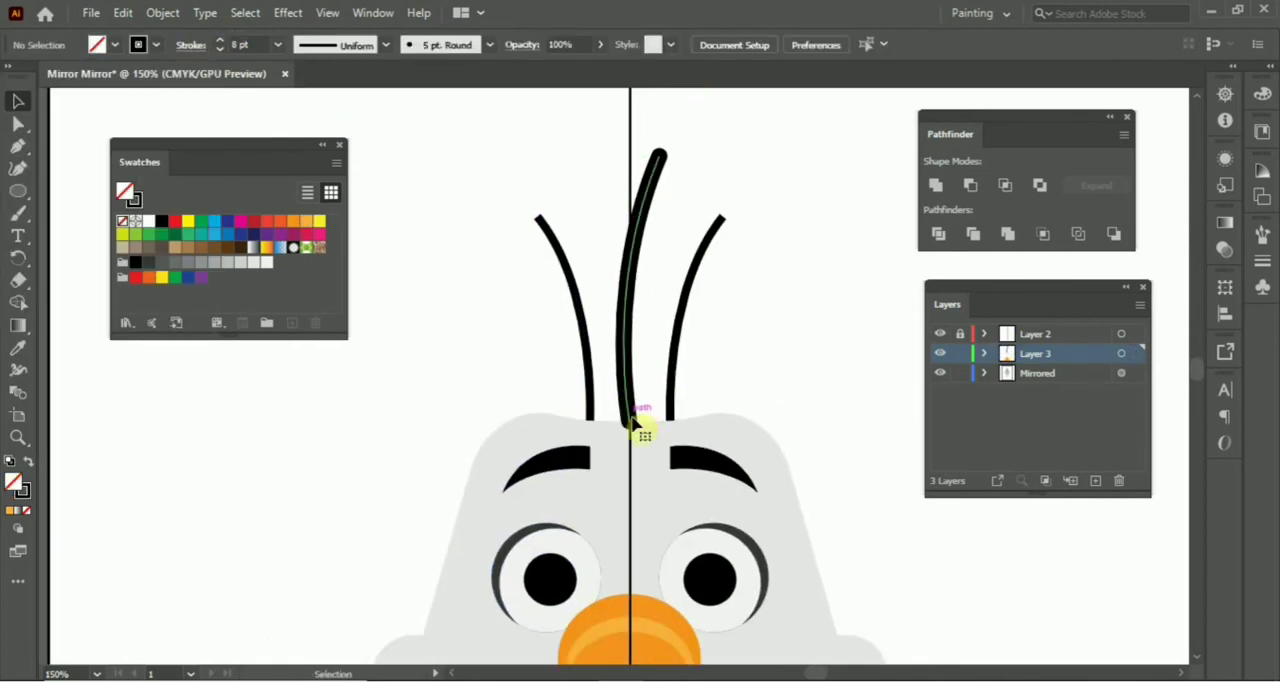
{"action": "left_click_drag", "start_coordinate": [657, 350], "coordinate": [671, 344]}
{"action": "left_click", "coordinate": [599, 335]}
{"action": "left_click", "coordinate": [190, 46]}
{"action": "left_click", "coordinate": [91, 93]}
{"action": "left_click", "coordinate": [405, 160]}
{"action": "left_click", "coordinate": [475, 260]}
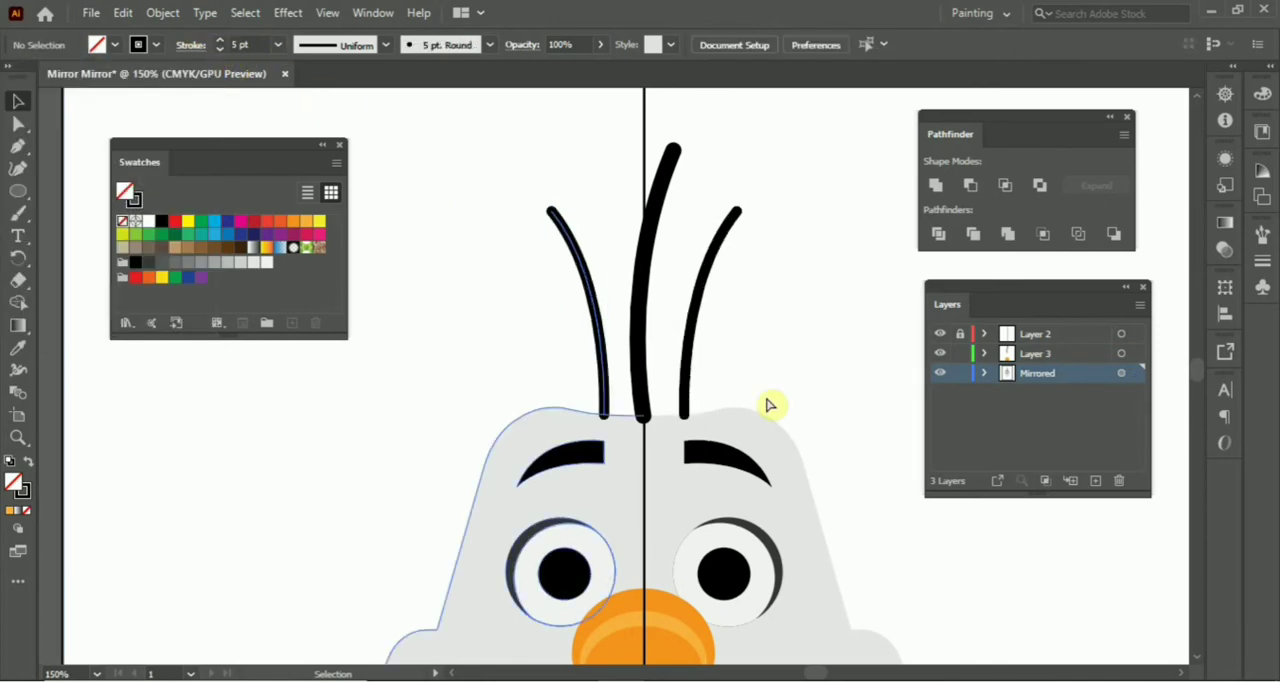
Examine the whole snowman face on the page and the upper head and hair up close.
{"action": "key", "text": "ctrl+minus"}
{"action": "key", "text": "ctrl+minus"}
{"action": "key", "text": "ctrl+minus"}
{"action": "left_click_drag", "start_coordinate": [785, 408], "coordinate": [766, 377]}
{"action": "key", "text": "ctrl+equal"}
{"action": "key", "text": "ctrl+equal"}
{"action": "key", "text": "ctrl+equal"}
{"action": "left_click_drag", "start_coordinate": [766, 320], "coordinate": [817, 460]}
{"action": "key", "text": "ctrl+minus"}
{"action": "key", "text": "ctrl+minus"}
{"action": "key", "text": "ctrl+minus"}
{"action": "left_click_drag", "start_coordinate": [765, 505], "coordinate": [774, 359]}
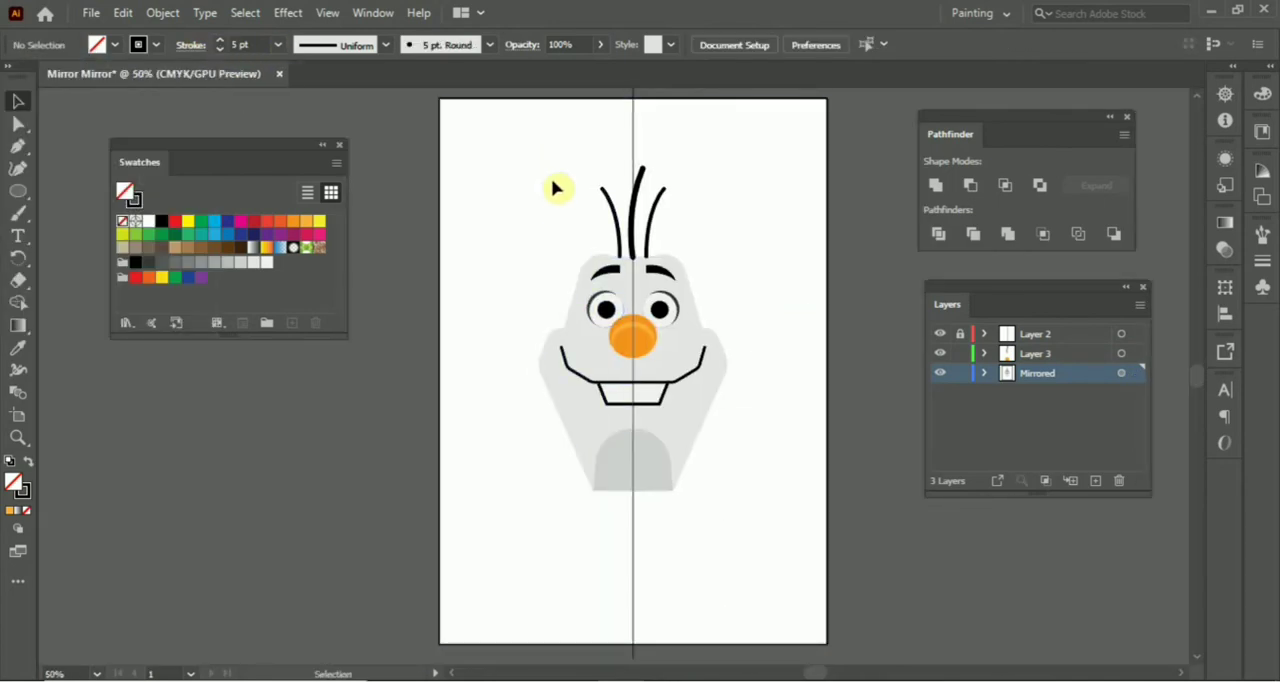
Expand the appearance of the Mirrored layer's artwork into real shapes on both halves and ungroup them.
{"action": "left_click_drag", "start_coordinate": [617, 547], "coordinate": [622, 549]}
{"action": "key", "text": "ctrl+alt+2"}
{"action": "right_click", "coordinate": [686, 434]}
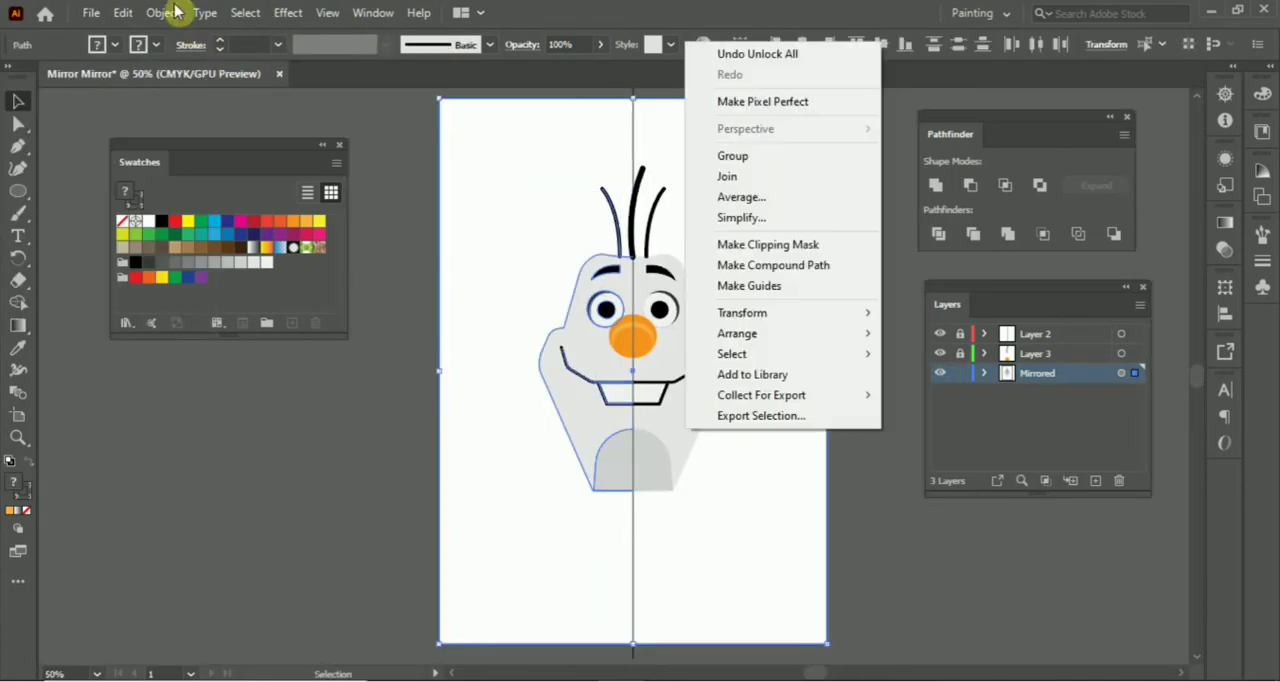
{"action": "left_click", "coordinate": [163, 13]}
{"action": "left_click", "coordinate": [270, 248]}
{"action": "key", "text": "ctrl+shift+g"}
{"action": "left_click", "coordinate": [883, 311]}
{"action": "left_click", "coordinate": [697, 434]}
{"action": "left_click", "coordinate": [727, 553]}
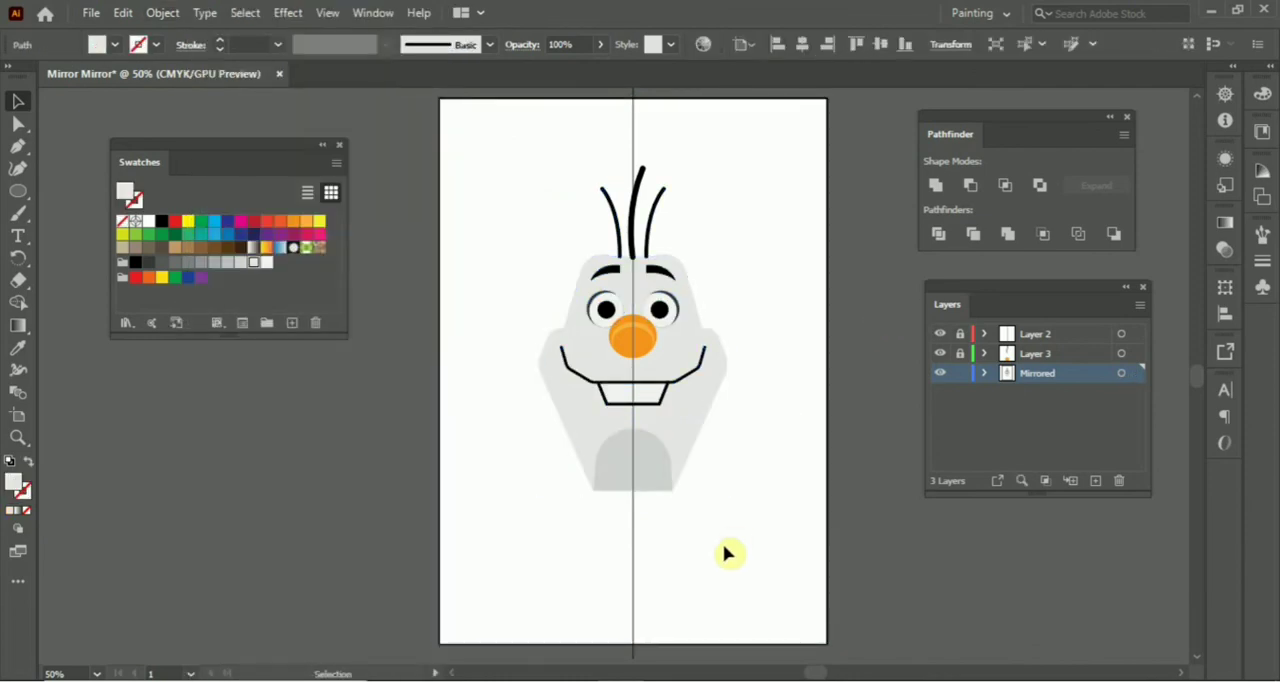
Hide the centre line on Layer 2 and add an artboard-sized blue rectangle behind the artwork.
{"action": "left_click", "coordinate": [942, 341]}
{"action": "key", "text": "m"}
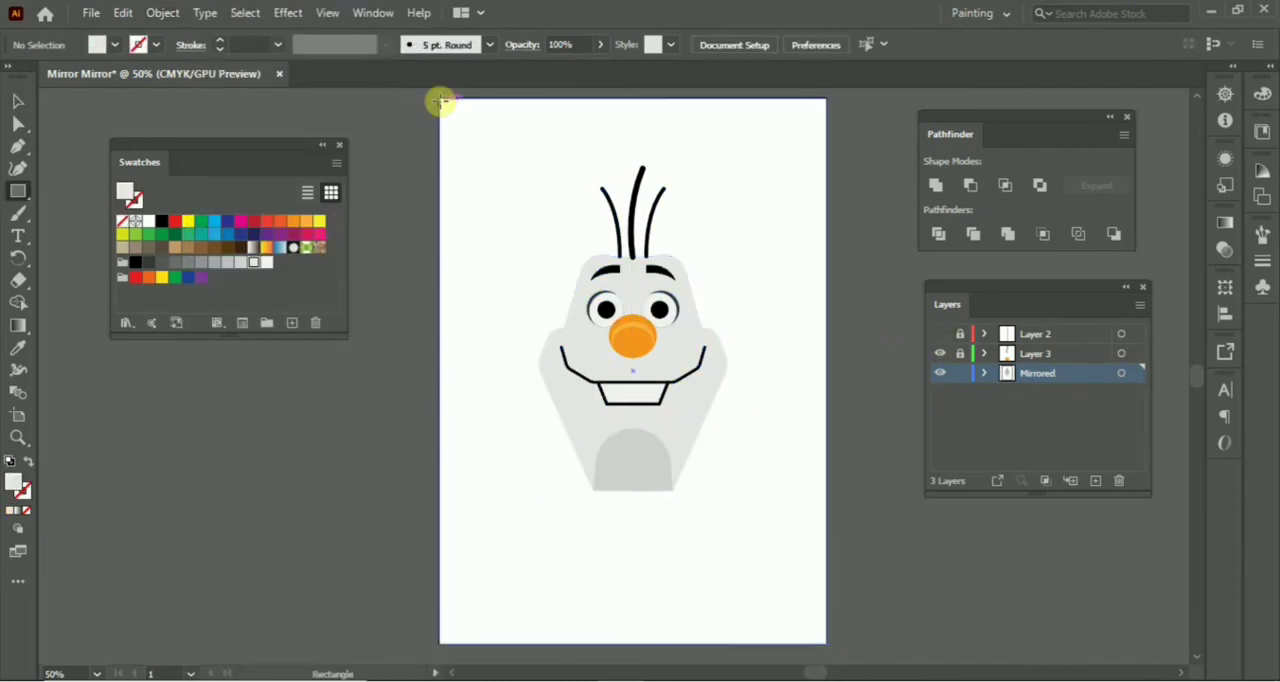
{"action": "left_click_drag", "start_coordinate": [443, 101], "coordinate": [826, 644]}
{"action": "left_click", "coordinate": [226, 234]}
{"action": "key", "text": "ctrl+shift+bracketleft"}
{"action": "key", "text": "v"}
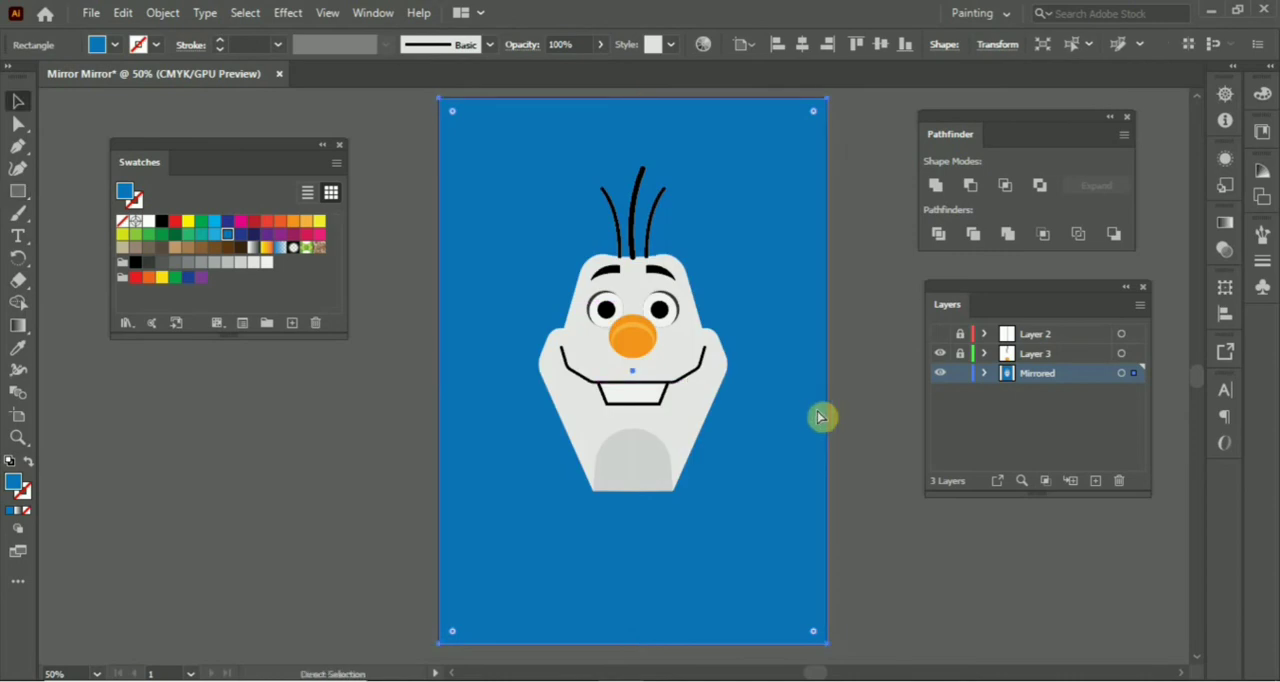
Unlock Layer 3 and move its centre hair strand directly behind the head shape on the Mirrored layer.
{"action": "key", "text": "ctrl+plus"}
{"action": "left_click_drag", "start_coordinate": [928, 522], "coordinate": [911, 571]}
{"action": "left_click", "coordinate": [909, 572]}
{"action": "left_click", "coordinate": [597, 231]}
{"action": "left_click_drag", "start_coordinate": [597, 231], "coordinate": [613, 245]}
{"action": "left_click", "coordinate": [960, 354]}
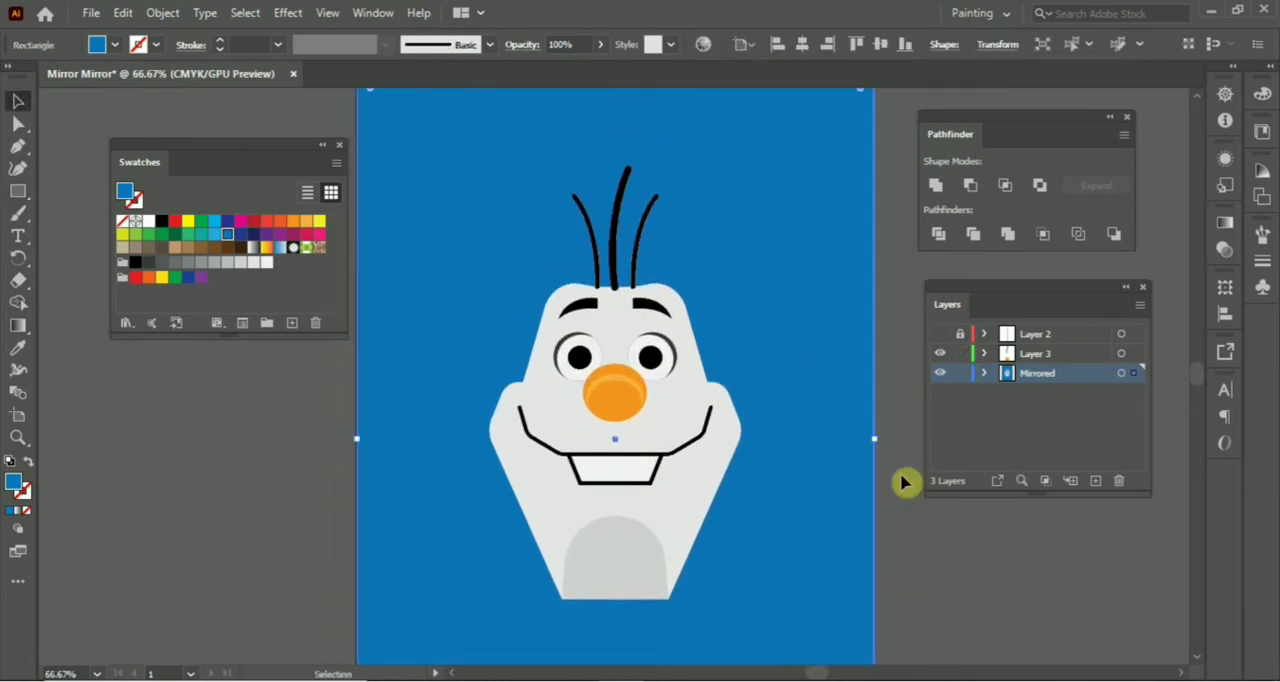
{"action": "left_click", "coordinate": [621, 190]}
{"action": "key", "text": "ctrl+x"}
{"action": "left_click", "coordinate": [618, 308]}
{"action": "key", "text": "ctrl+b"}
{"action": "left_click", "coordinate": [886, 513]}
Send both side hair strands backward so their ends sit behind the head.
{"action": "scroll", "coordinate": [617, 239], "scroll_direction": "up", "scroll_amount": 2}
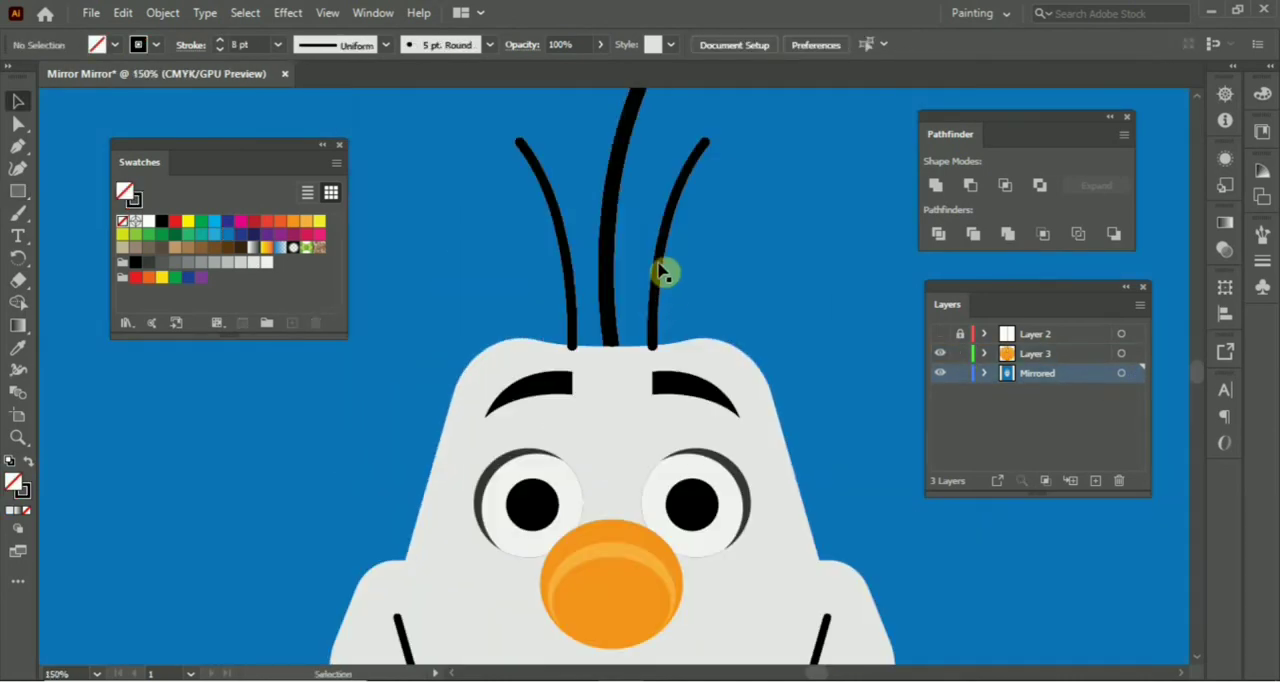
{"action": "left_click", "coordinate": [658, 269]}
{"action": "left_click", "coordinate": [569, 271], "text": "shift"}
{"action": "key", "text": "ctrl+bracketleft"}
{"action": "key", "text": "ctrl+minus"}
{"action": "key", "text": "ctrl+minus"}
{"action": "left_click_drag", "start_coordinate": [566, 266], "coordinate": [560, 108]}
{"action": "left_click", "coordinate": [272, 112]}
Change the document's colour mode to RGB.
{"action": "left_click", "coordinate": [92, 14]}
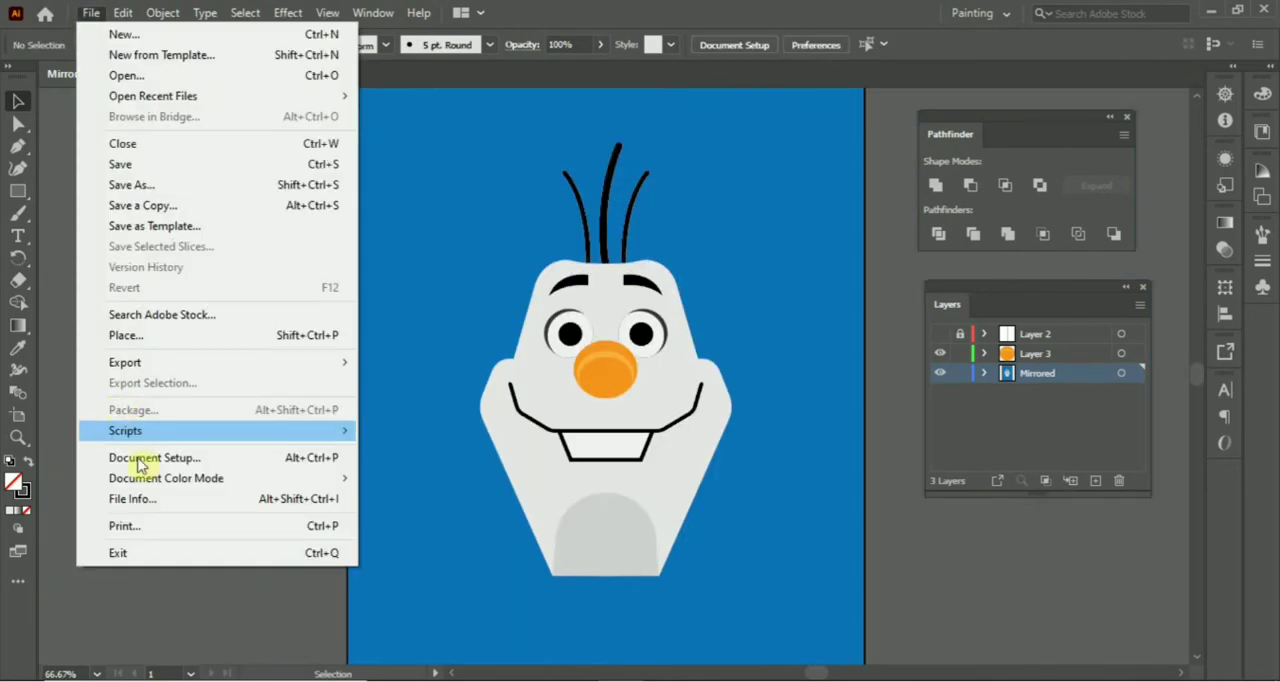
{"action": "left_click", "coordinate": [840, 435]}
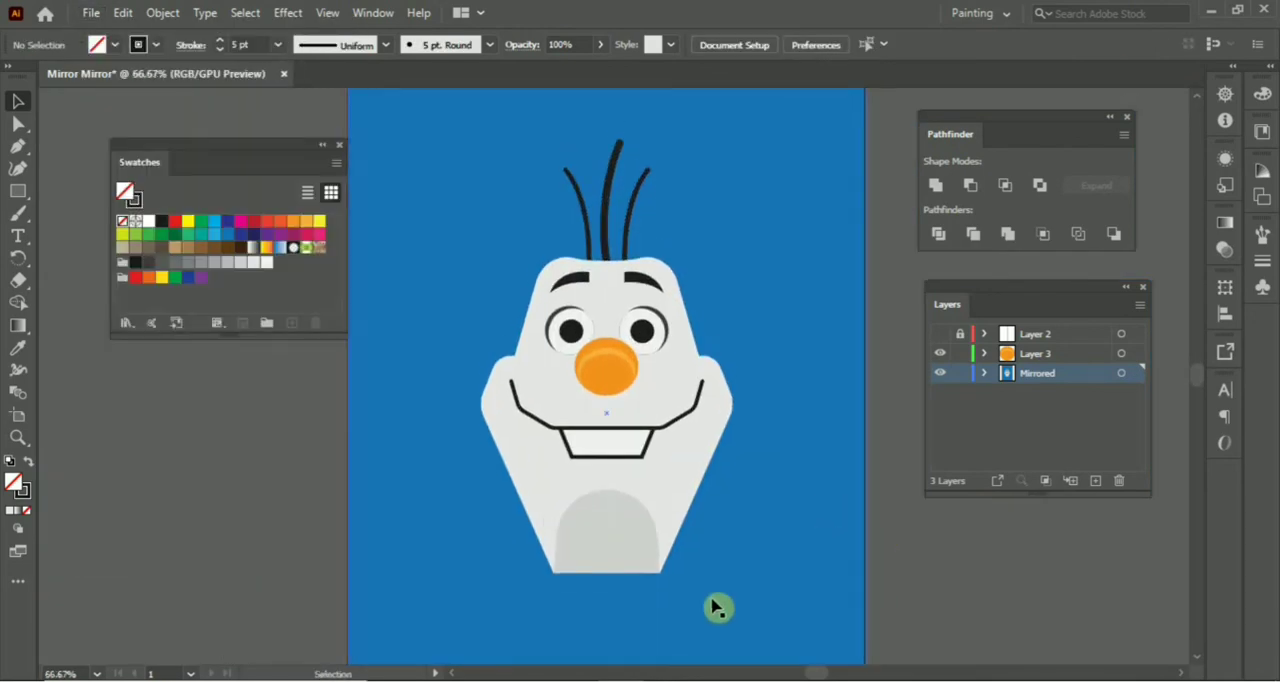
Add the artist's social media handle as small text beside the base of the neck, filled with the lightest grey swatch.
{"action": "key", "text": "t"}
{"action": "left_click", "coordinate": [688, 553]}
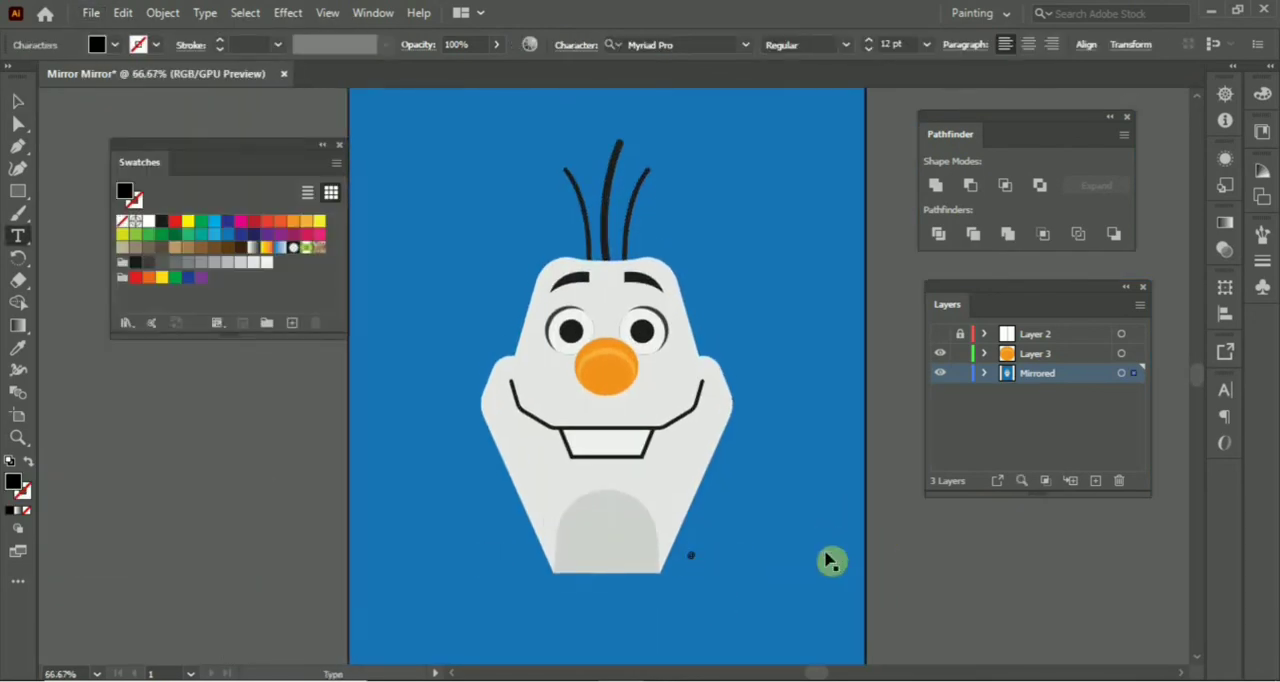
{"action": "key", "text": "ctrl+plus"}
{"action": "key", "text": "ctrl+plus"}
{"action": "key", "text": "ctrl+a"}
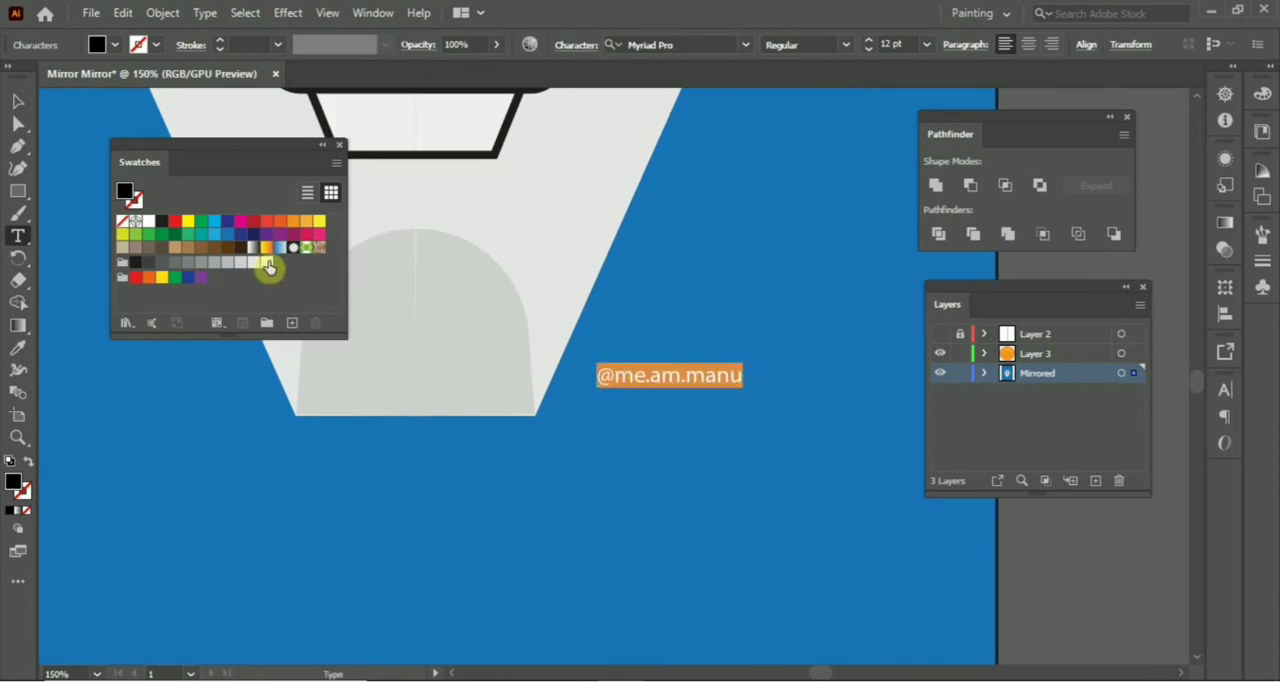
{"action": "left_click", "coordinate": [266, 262]}
{"action": "key", "text": "ctrl+0"}
{"action": "key", "text": "Escape"}
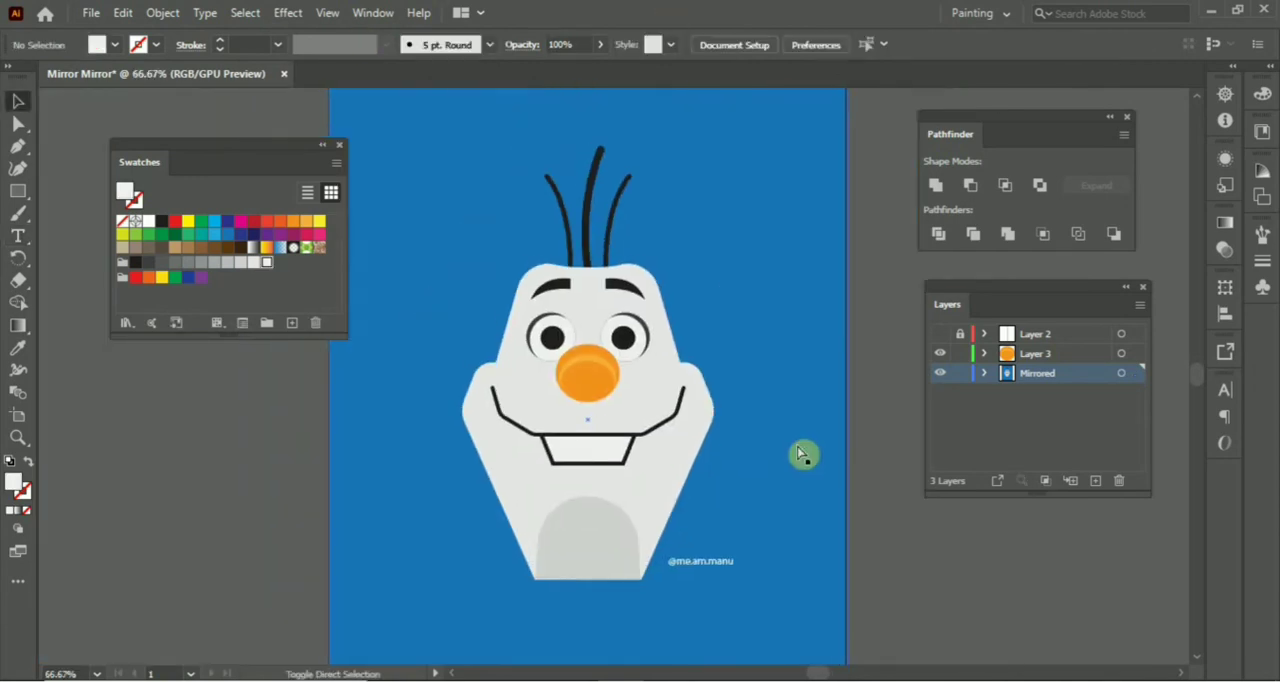